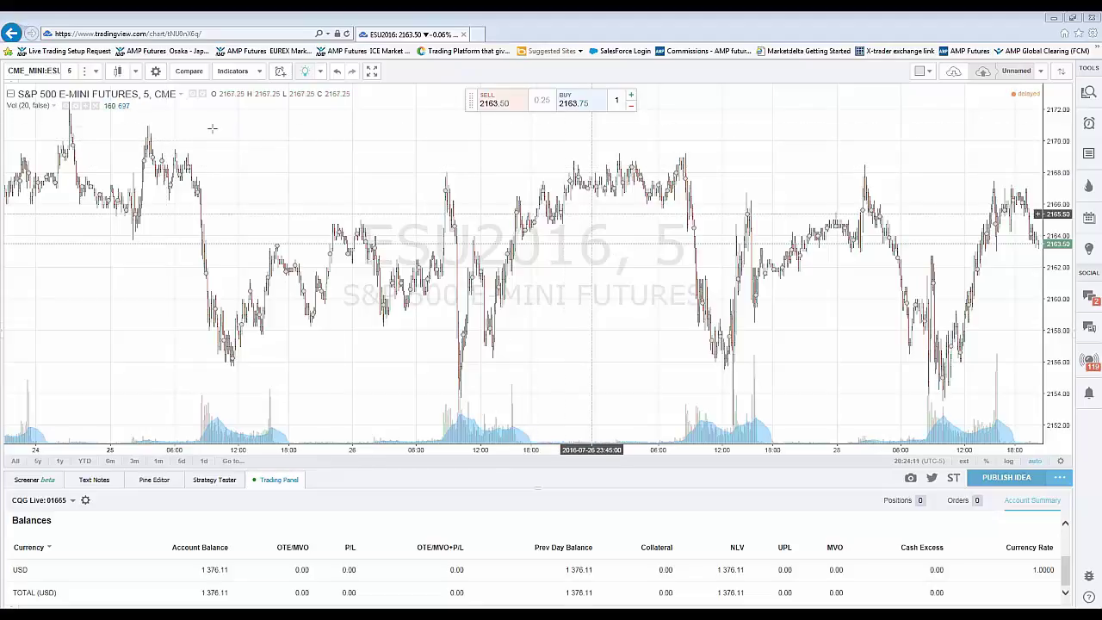
- Replace the chart symbol with an 'ES' search and load the ESU2016 S&P 500 E-mini futures contract
{"action": "left_click", "coordinate": [95, 73]}
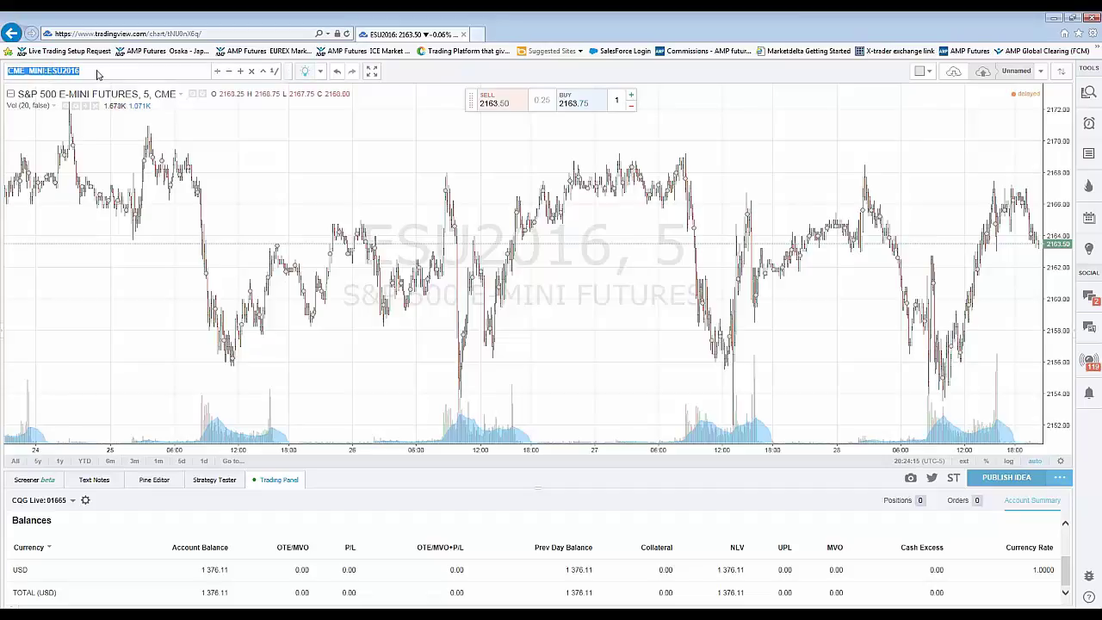
{"action": "key", "text": "End"}
{"action": "left_click_drag", "start_coordinate": [84, 75], "coordinate": [12, 76]}
{"action": "key", "text": "BackSpace"}
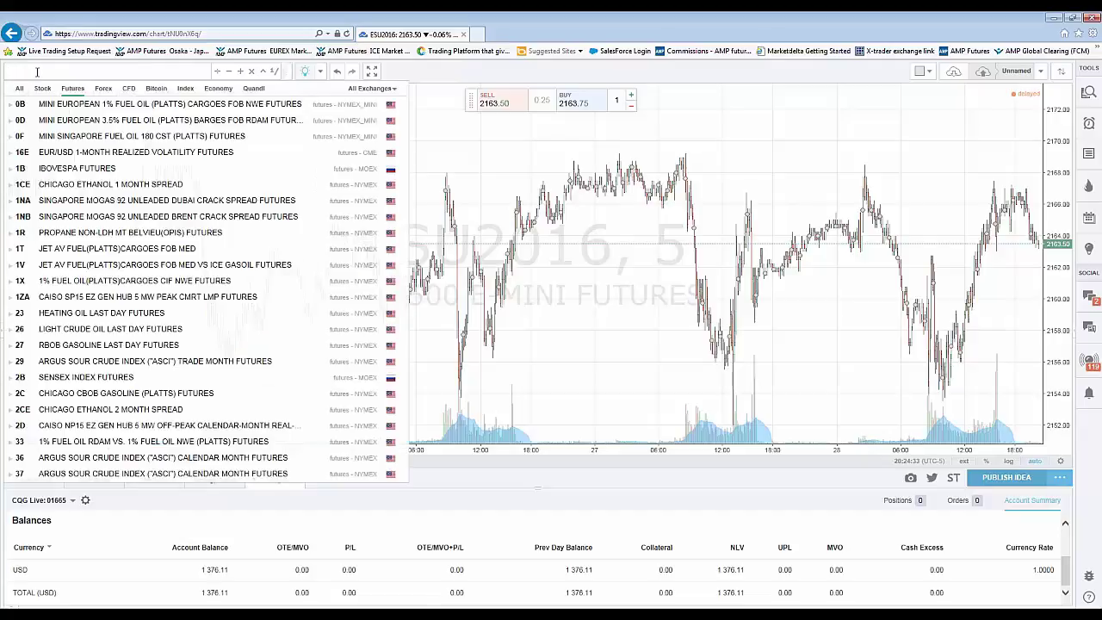
{"action": "type", "text": "E"}
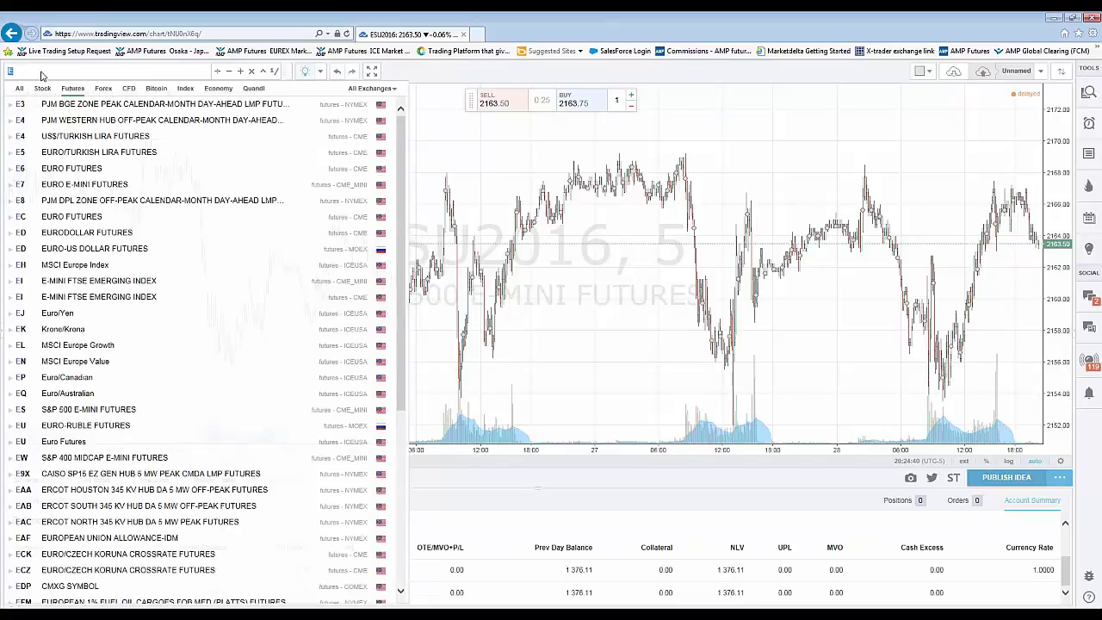
{"action": "type", "text": "S"}
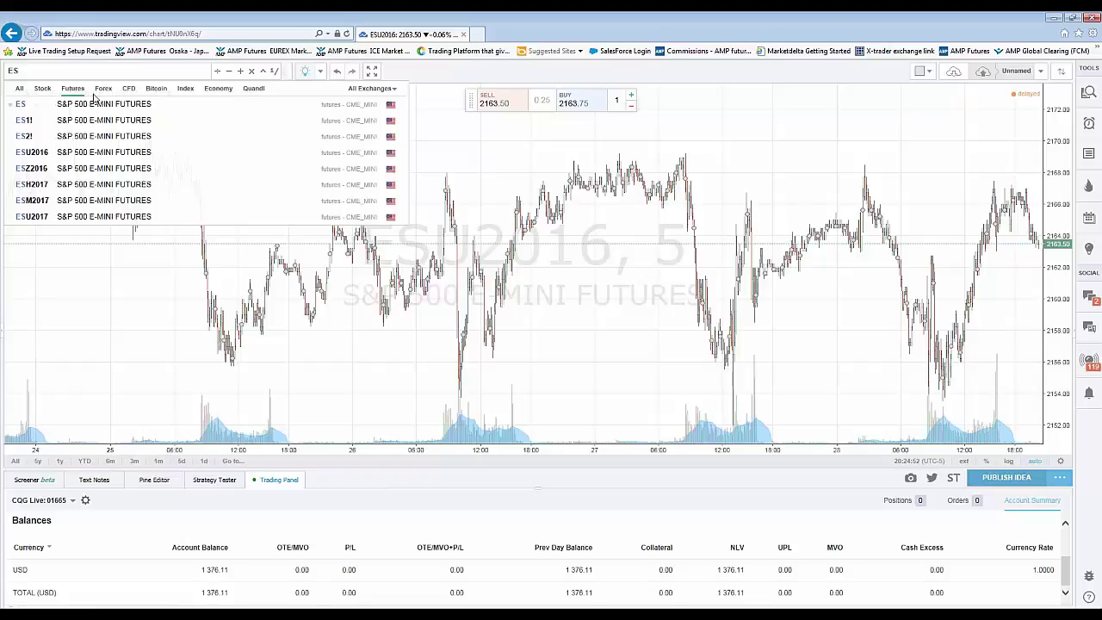
{"action": "left_click", "coordinate": [76, 153]}
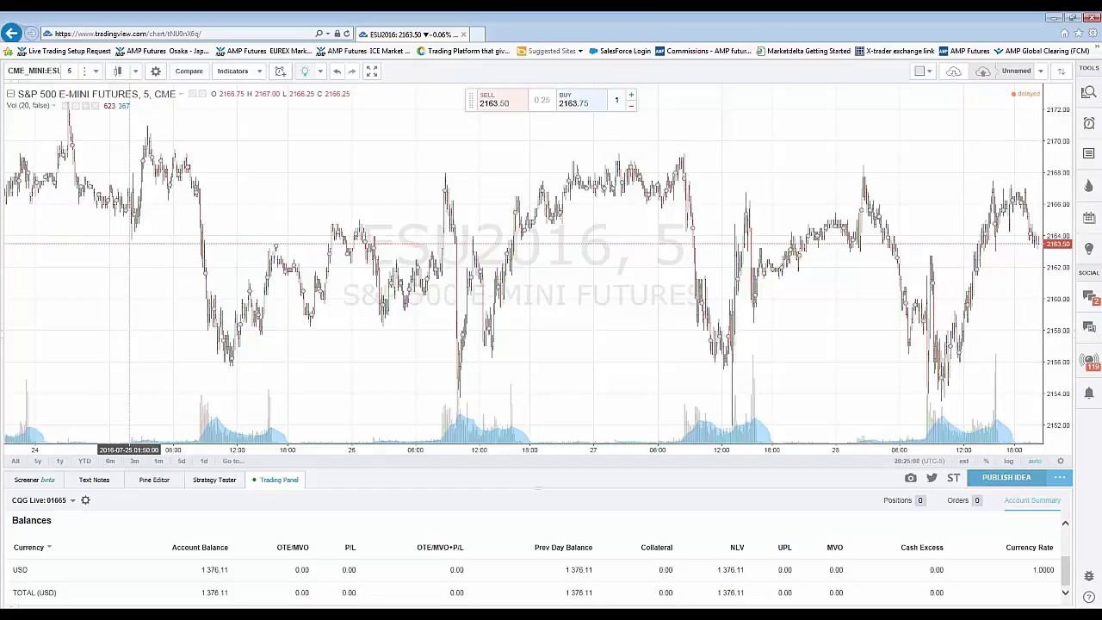
{"action": "left_click", "coordinate": [1088, 95]}
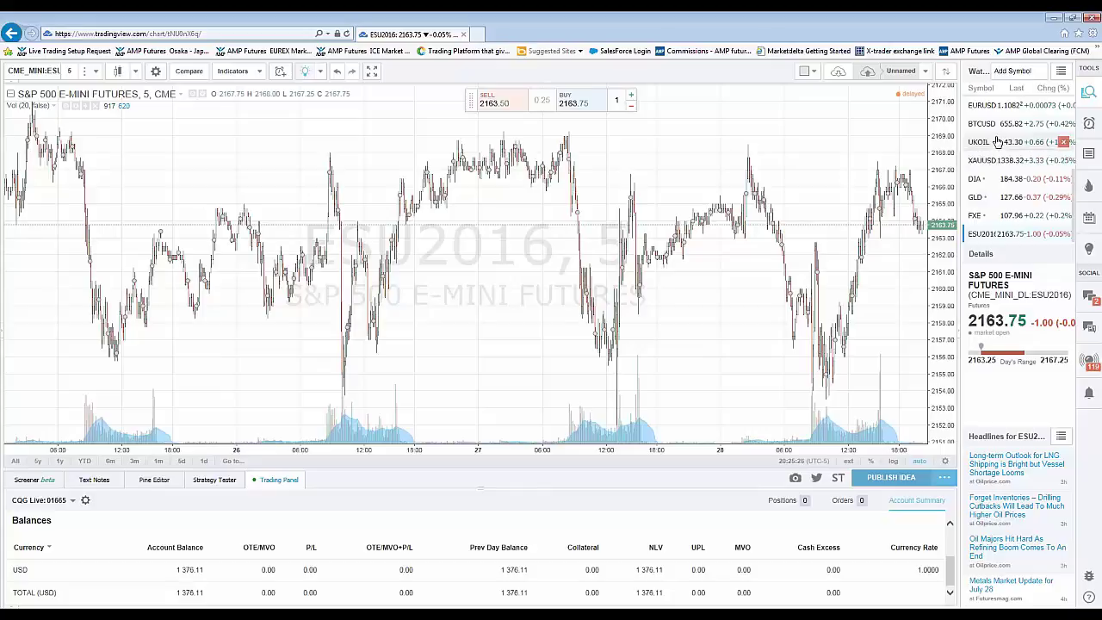
{"action": "left_click", "coordinate": [981, 215]}
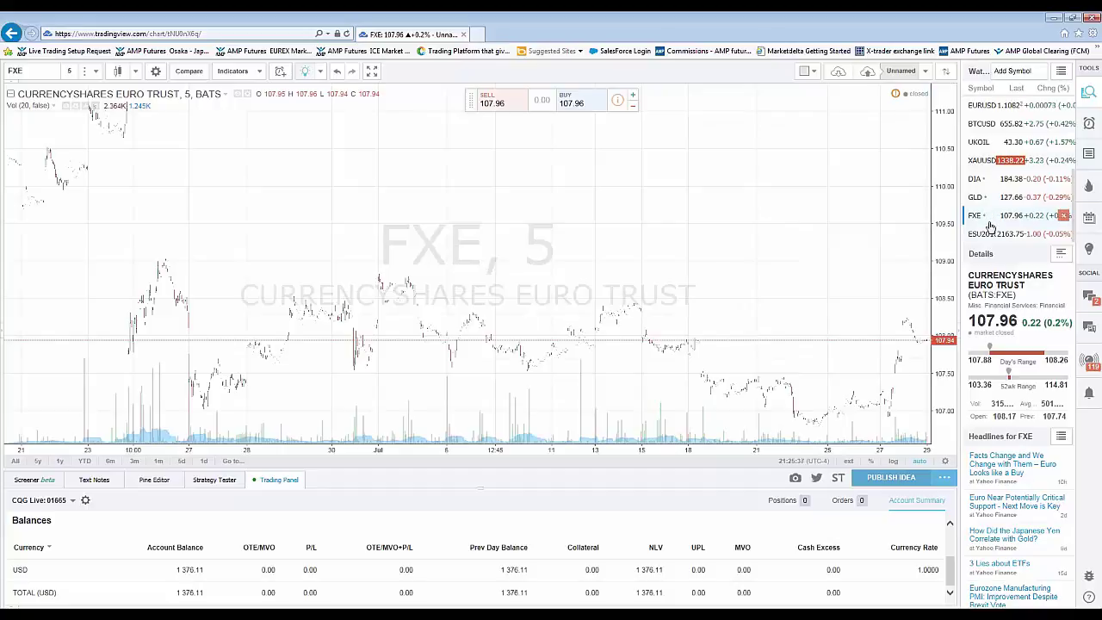
{"action": "left_click", "coordinate": [990, 235]}
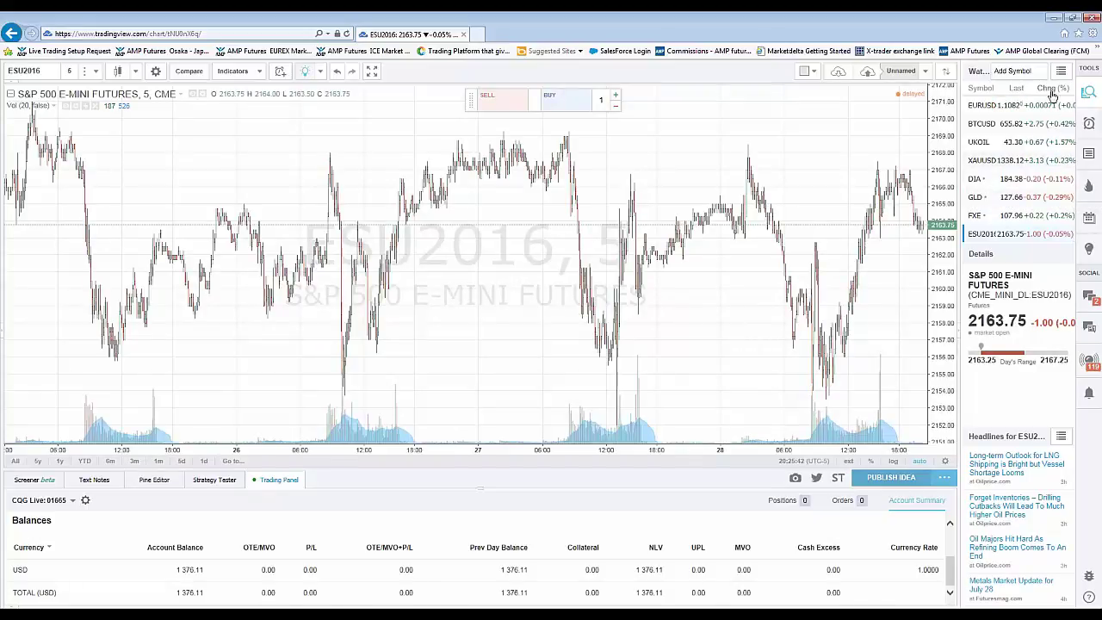
{"action": "left_click", "coordinate": [1088, 93]}
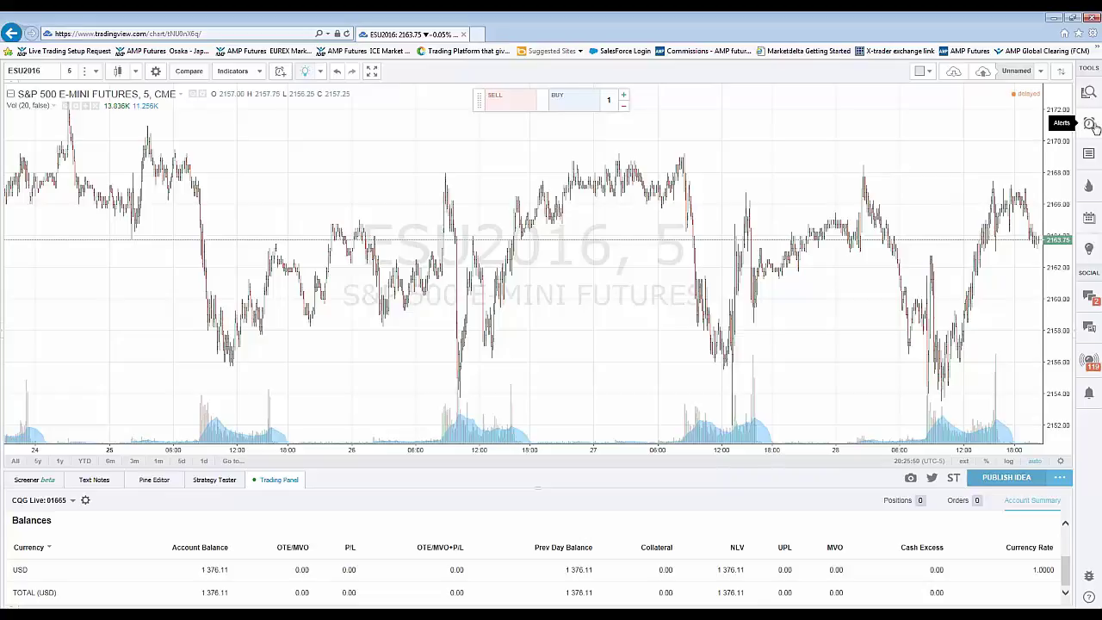
- Open the ESU2016 depth-of-market ladder and raise the order quantity to 2 contracts
{"action": "left_click", "coordinate": [1061, 71]}
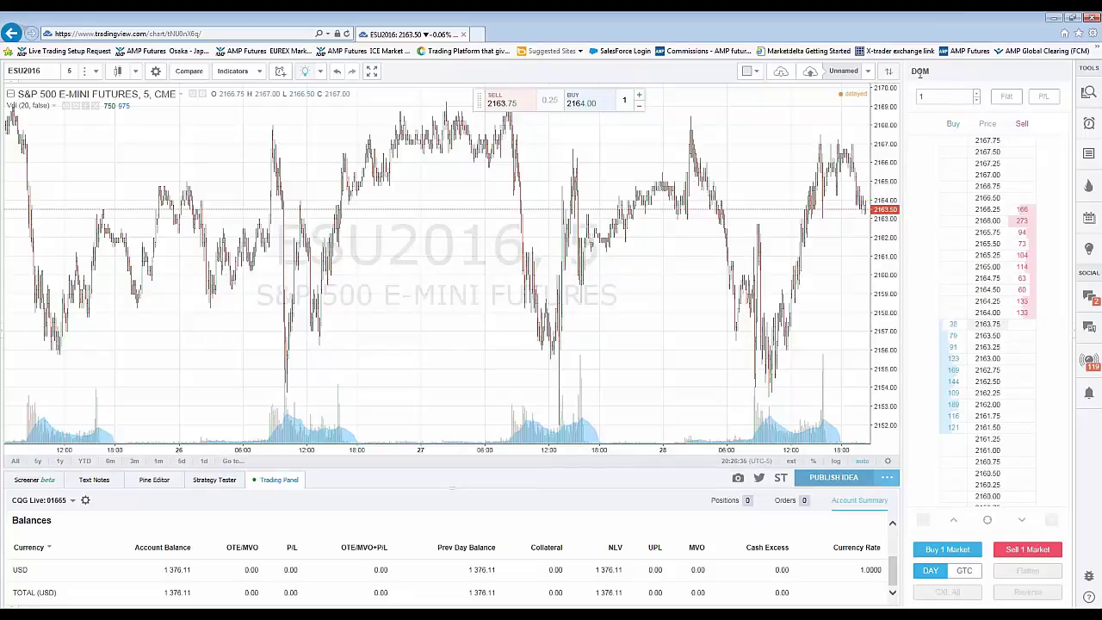
{"action": "left_click", "coordinate": [931, 95]}
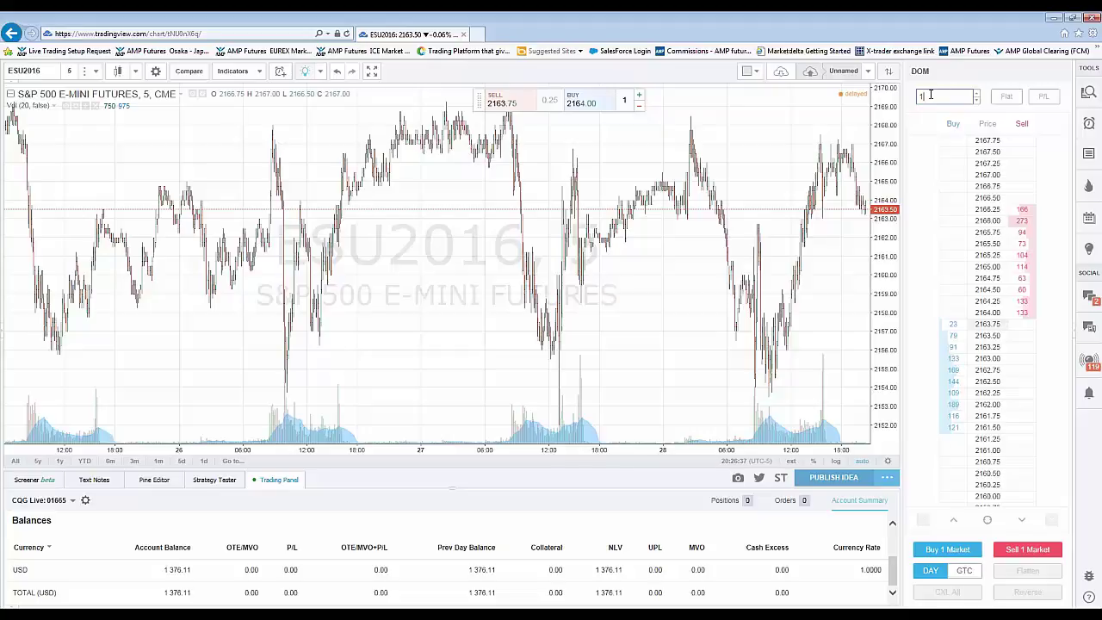
{"action": "left_click", "coordinate": [977, 93]}
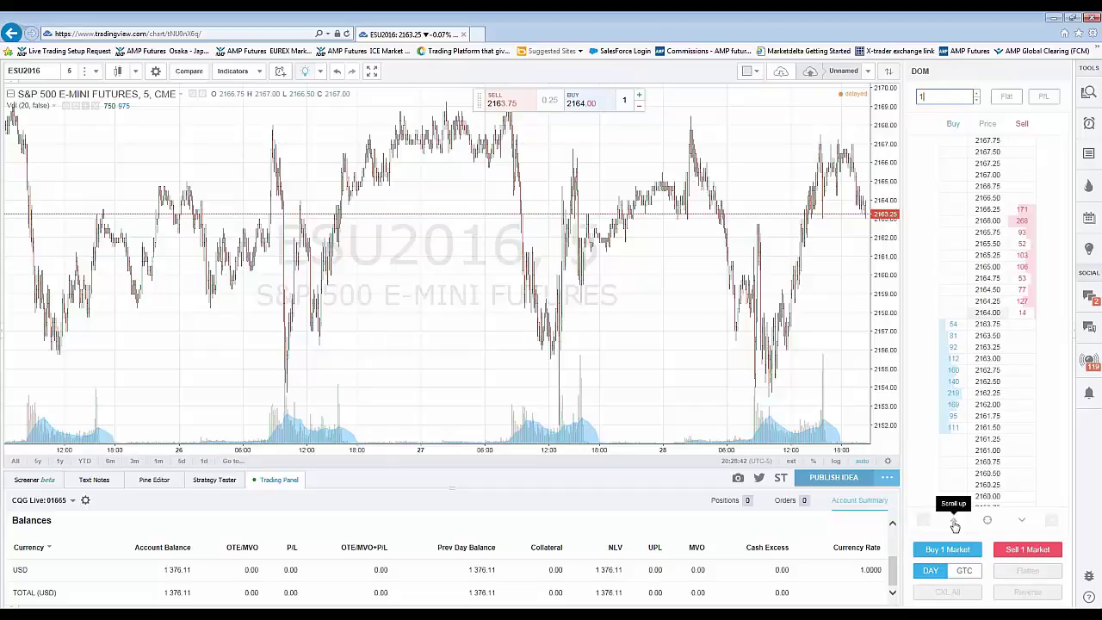
{"action": "left_click", "coordinate": [955, 523]}
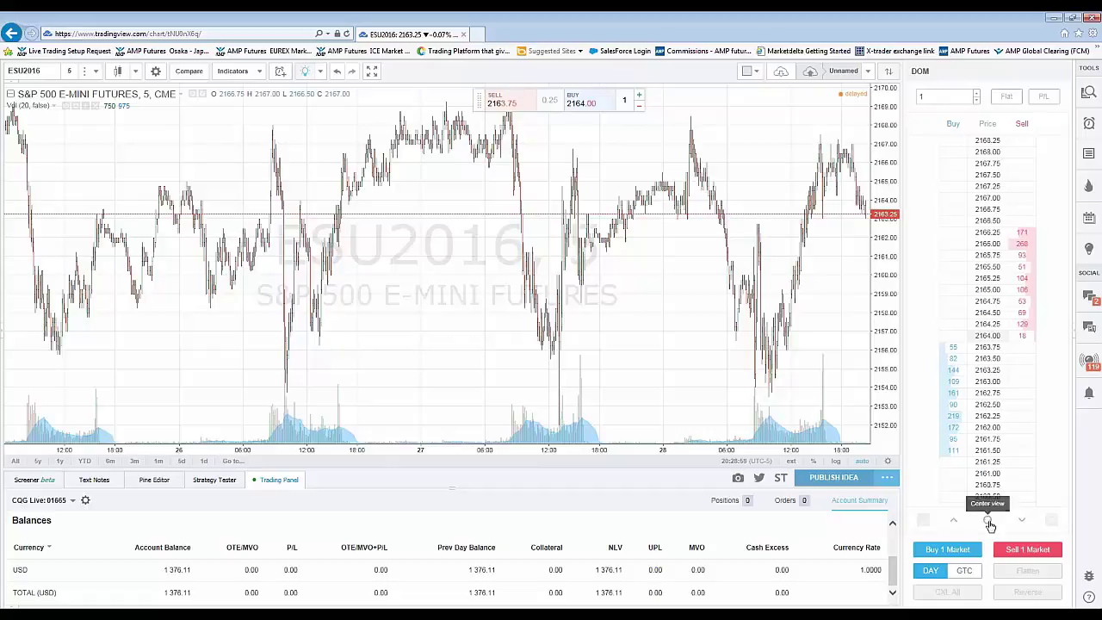
{"action": "left_click", "coordinate": [991, 523]}
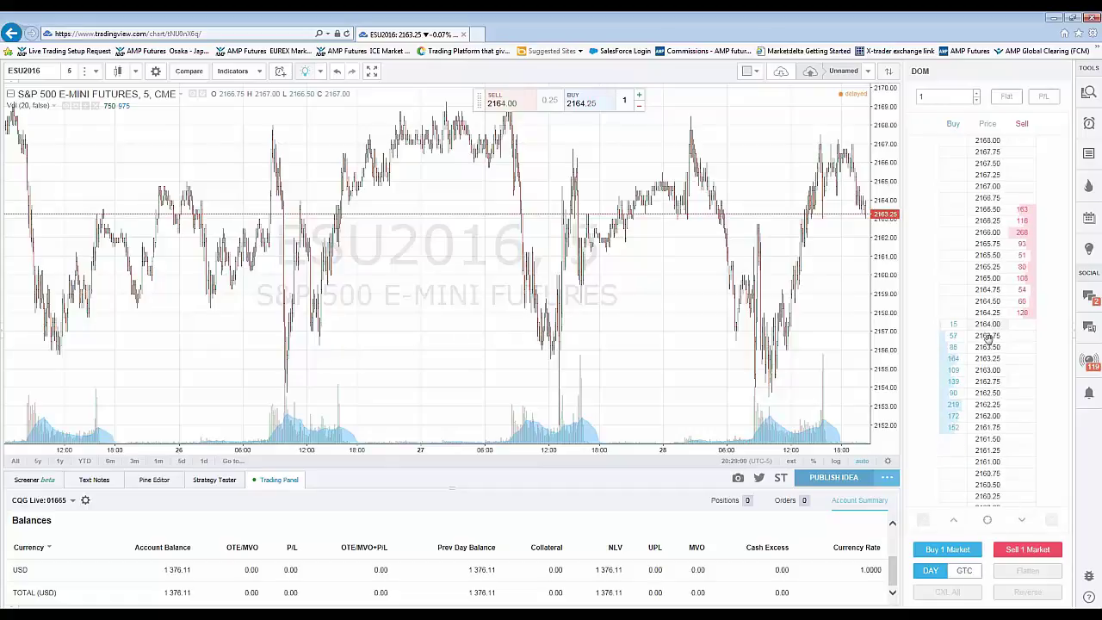
{"action": "scroll", "coordinate": [988, 347], "scroll_direction": "down", "scroll_amount": 2}
{"action": "scroll", "coordinate": [990, 349], "scroll_direction": "down", "scroll_amount": 3}
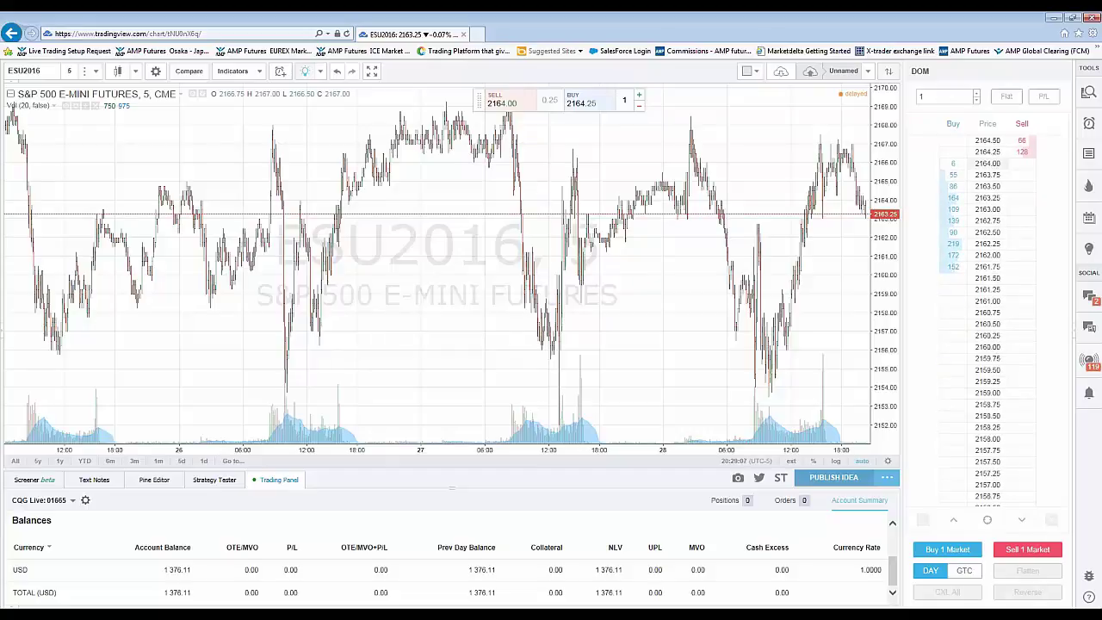
{"action": "scroll", "coordinate": [993, 353], "scroll_direction": "up", "scroll_amount": 2}
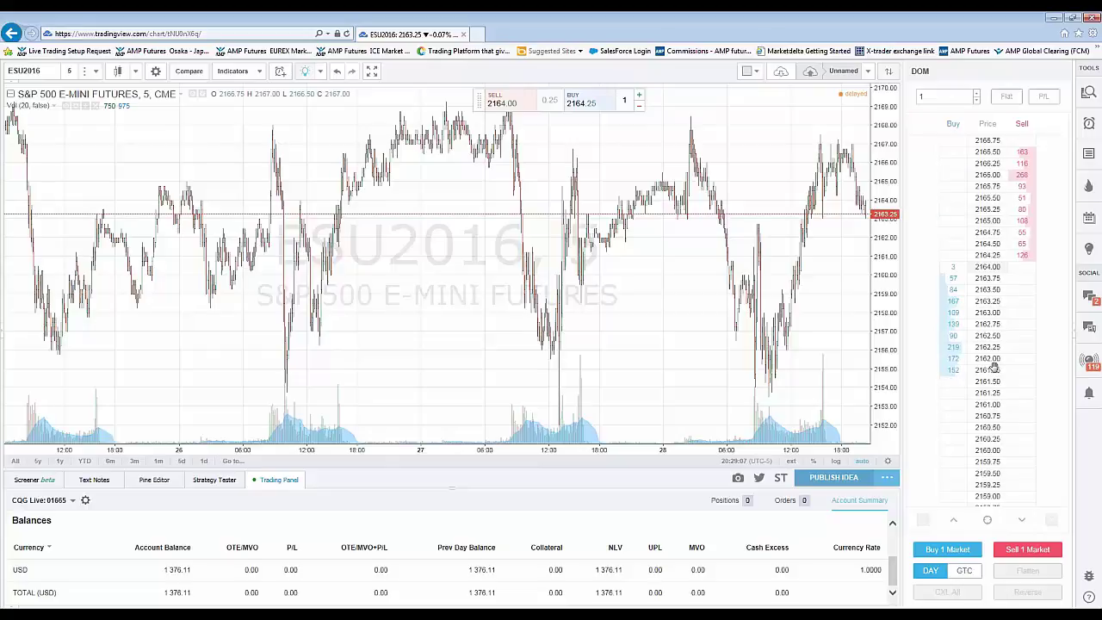
{"action": "scroll", "coordinate": [994, 368], "scroll_direction": "up", "scroll_amount": 10}
{"action": "scroll", "coordinate": [990, 482], "scroll_direction": "down", "scroll_amount": 3}
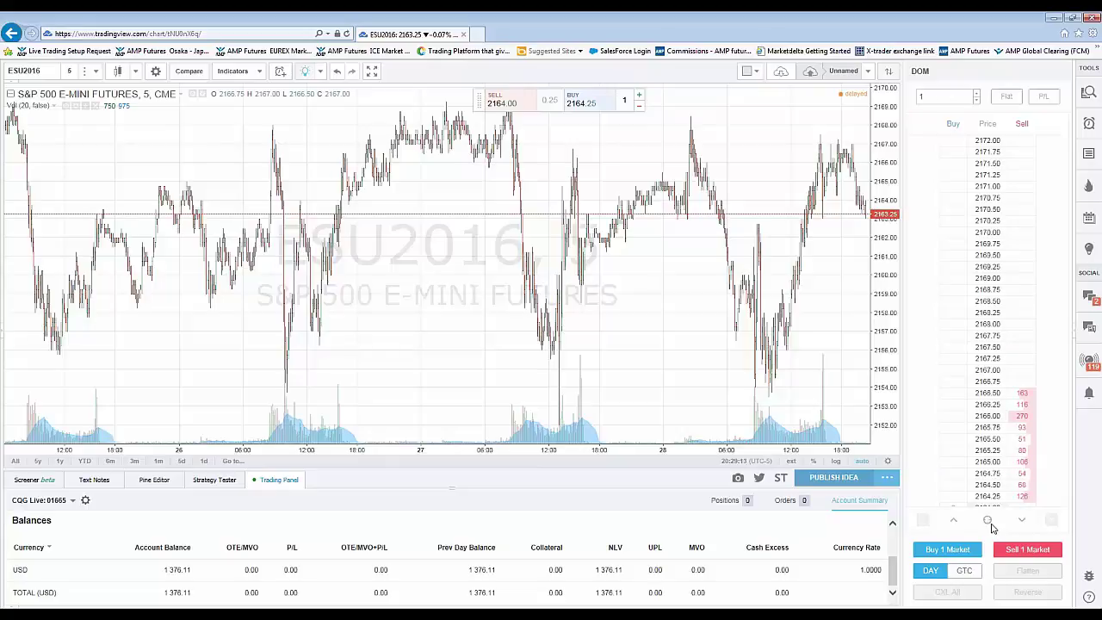
{"action": "left_click", "coordinate": [988, 520]}
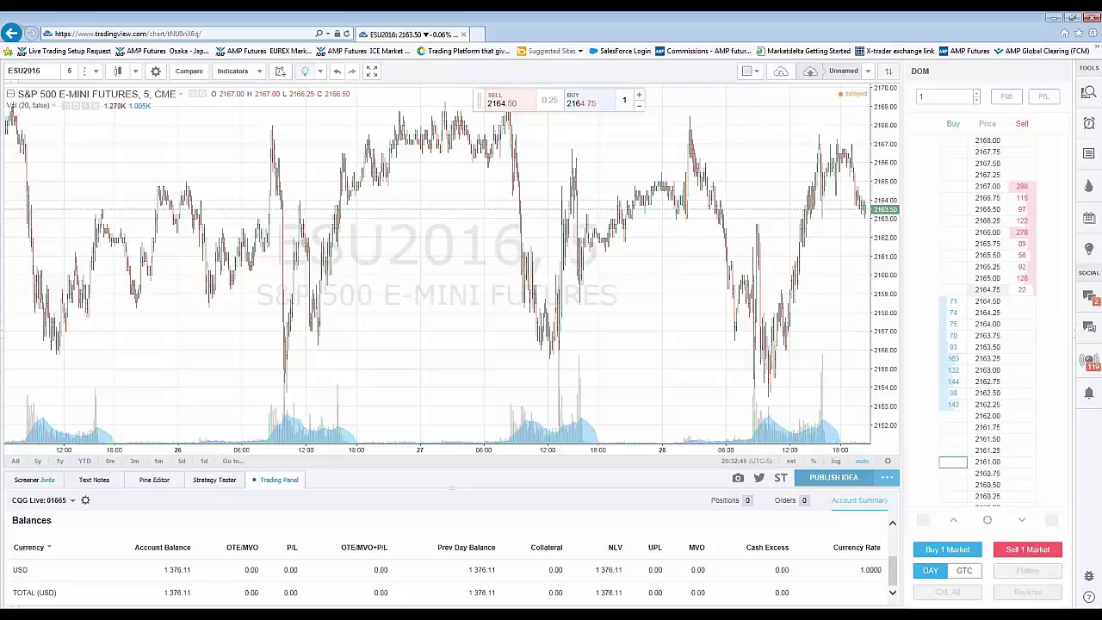
- From the DOM Buy column, place a Limit buy for 1 ESU2016 contract at 2161.00, duration DAY
{"action": "left_click", "coordinate": [959, 324]}
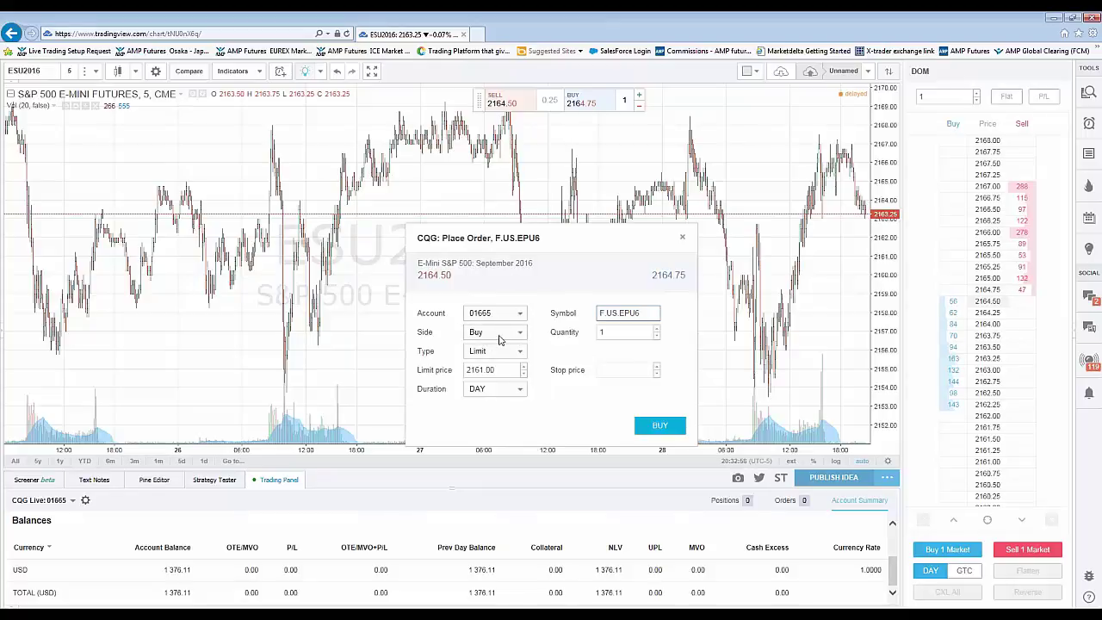
{"action": "left_click", "coordinate": [521, 355]}
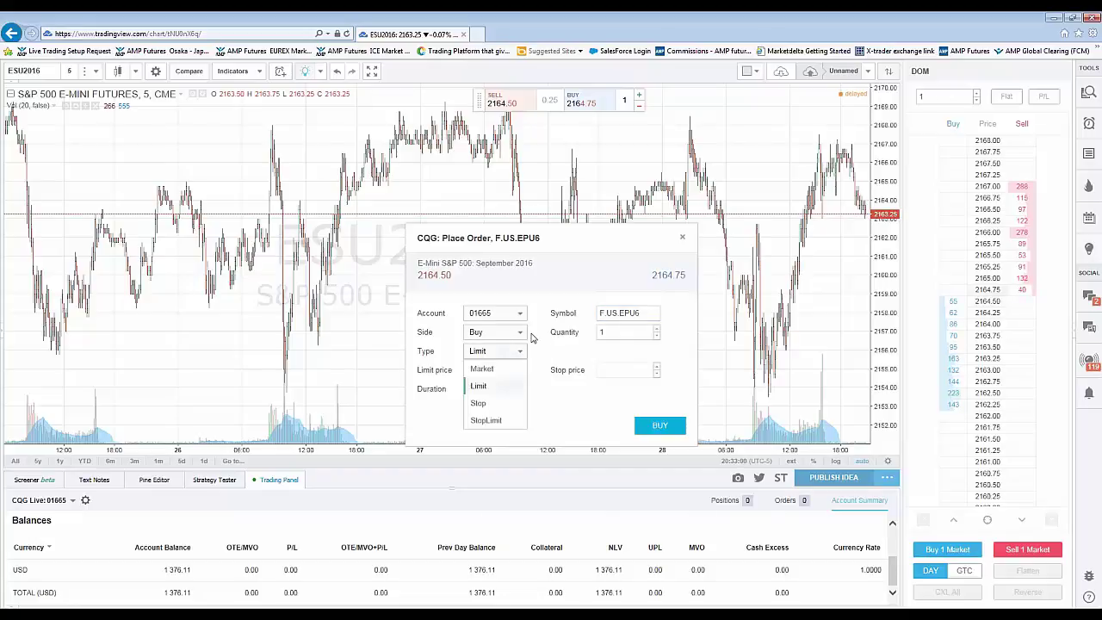
{"action": "left_click", "coordinate": [583, 246]}
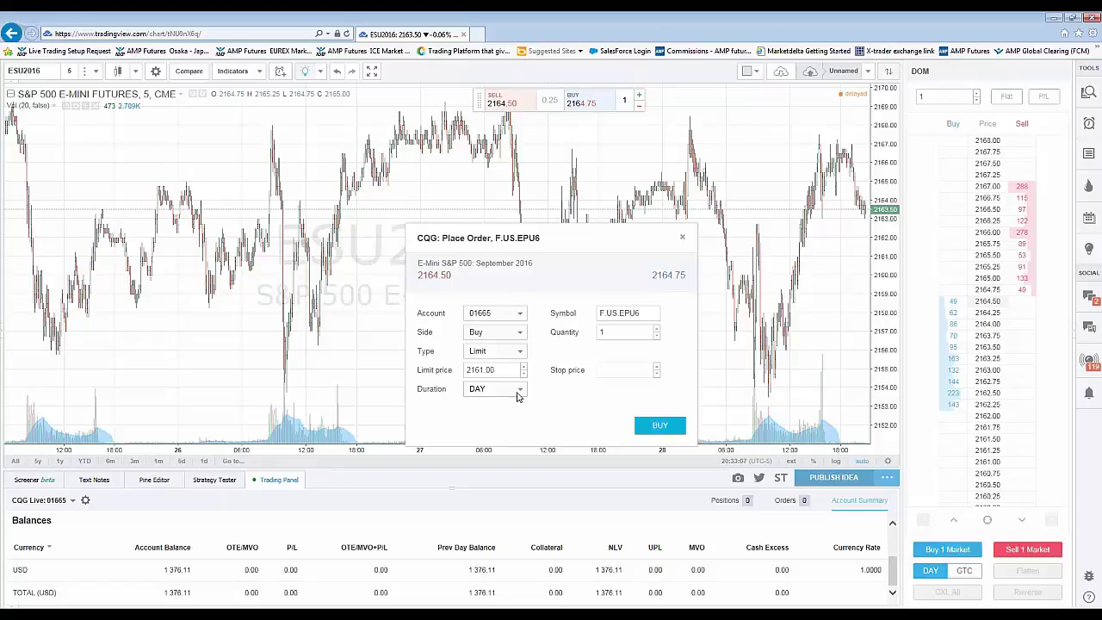
{"action": "left_click", "coordinate": [525, 394]}
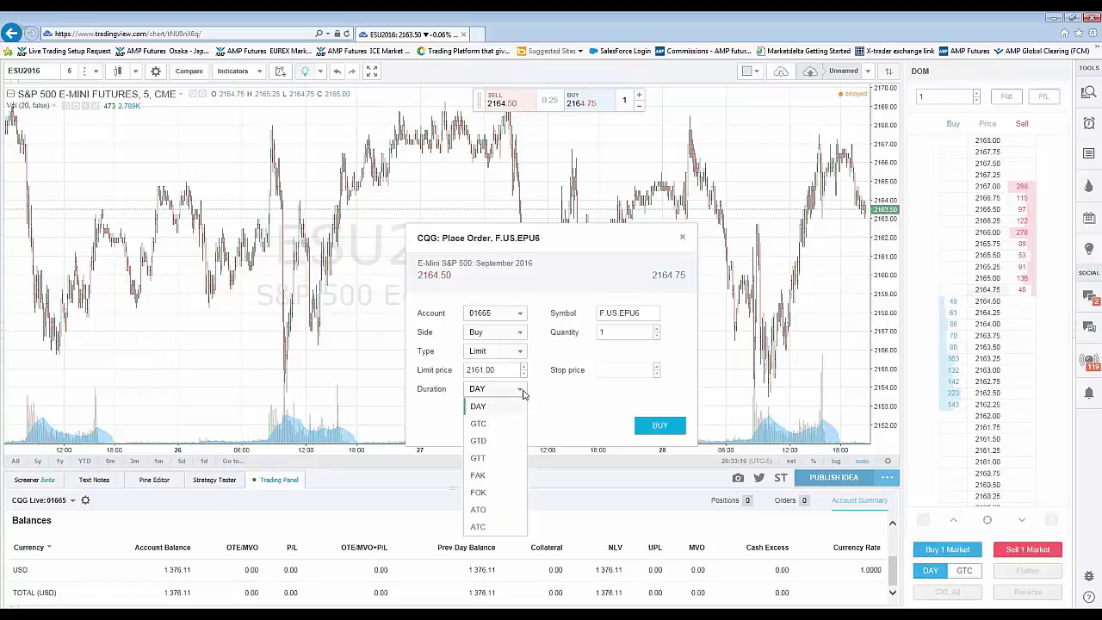
{"action": "left_click", "coordinate": [577, 246]}
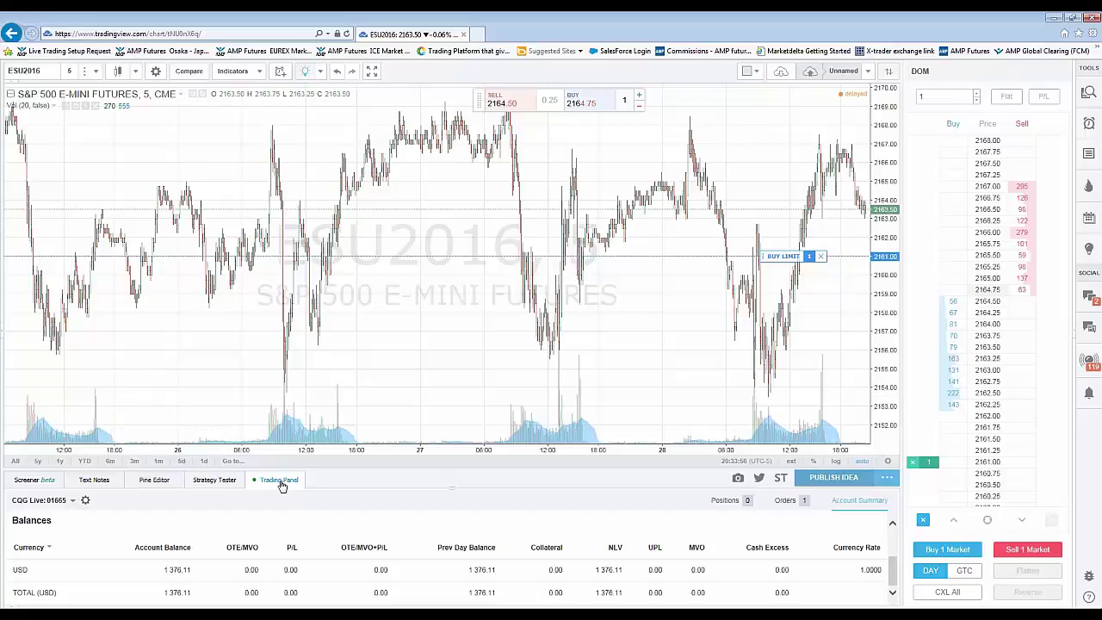
- Switch the Trading Panel to the Orders list and scroll the DOM ladder down
{"action": "left_click", "coordinate": [786, 500]}
{"action": "scroll", "coordinate": [656, 530], "scroll_direction": "down", "scroll_amount": 1}
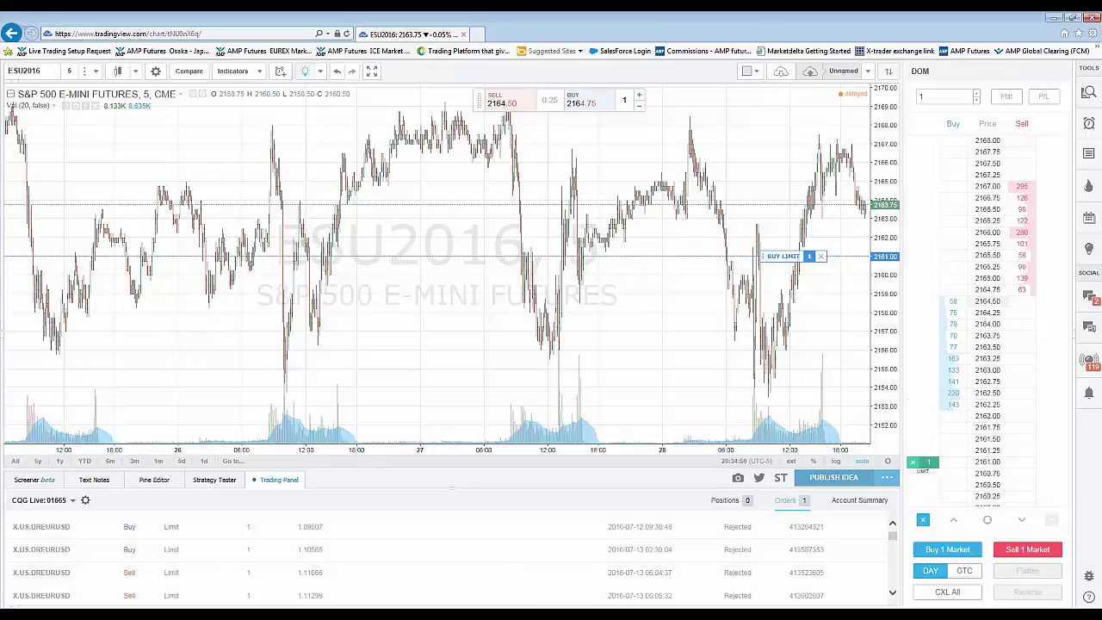
{"action": "scroll", "coordinate": [984, 385], "scroll_direction": "down", "scroll_amount": 5}
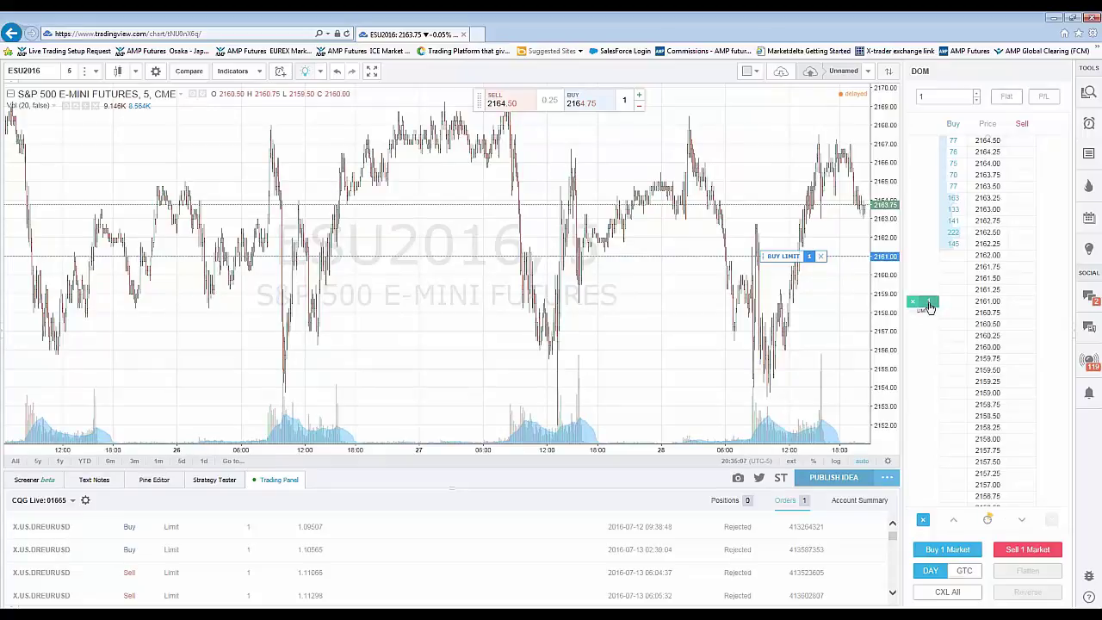
- Drag the buy limit marker in the DOM to 2160.00, confirm MODIFY, and re-centre the ladder
{"action": "left_click_drag", "start_coordinate": [929, 307], "coordinate": [927, 350]}
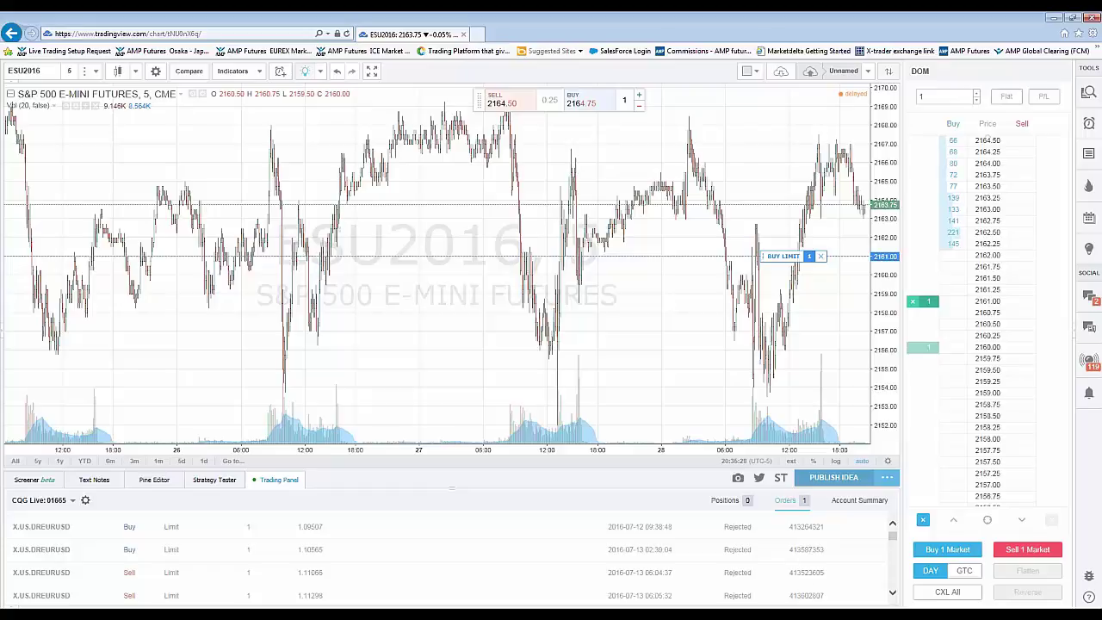
{"action": "left_click", "coordinate": [926, 349]}
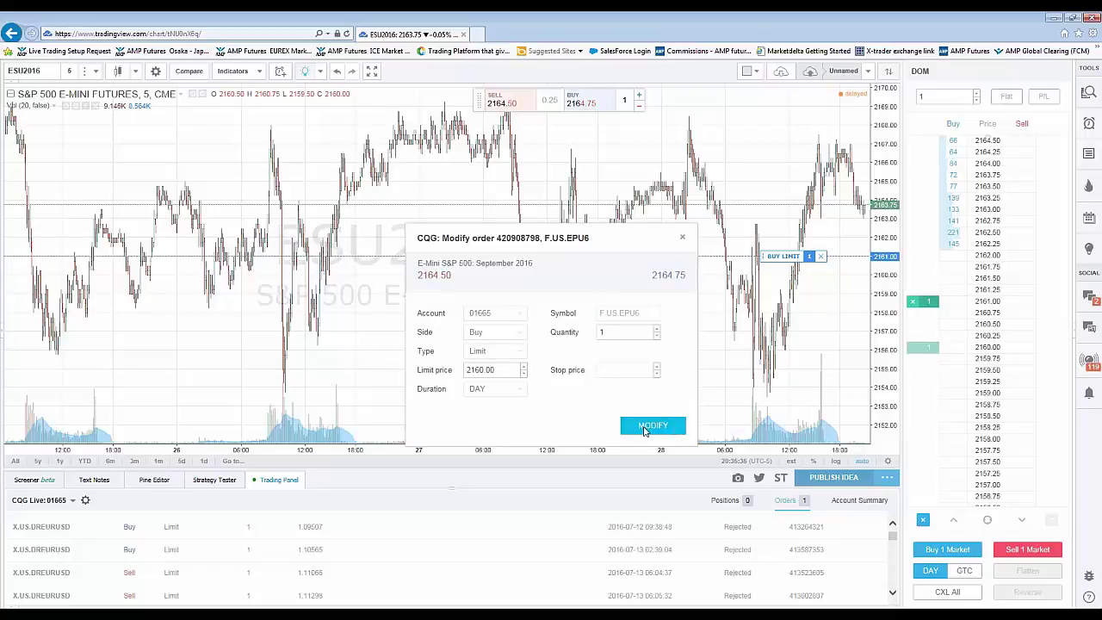
{"action": "left_click", "coordinate": [644, 427]}
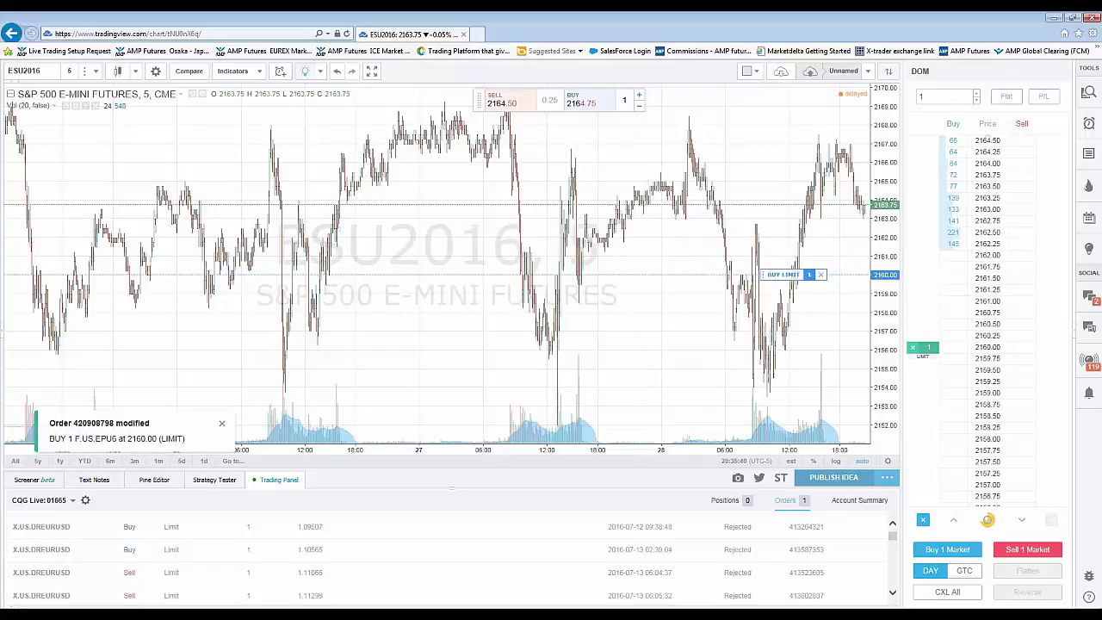
{"action": "left_click", "coordinate": [986, 519]}
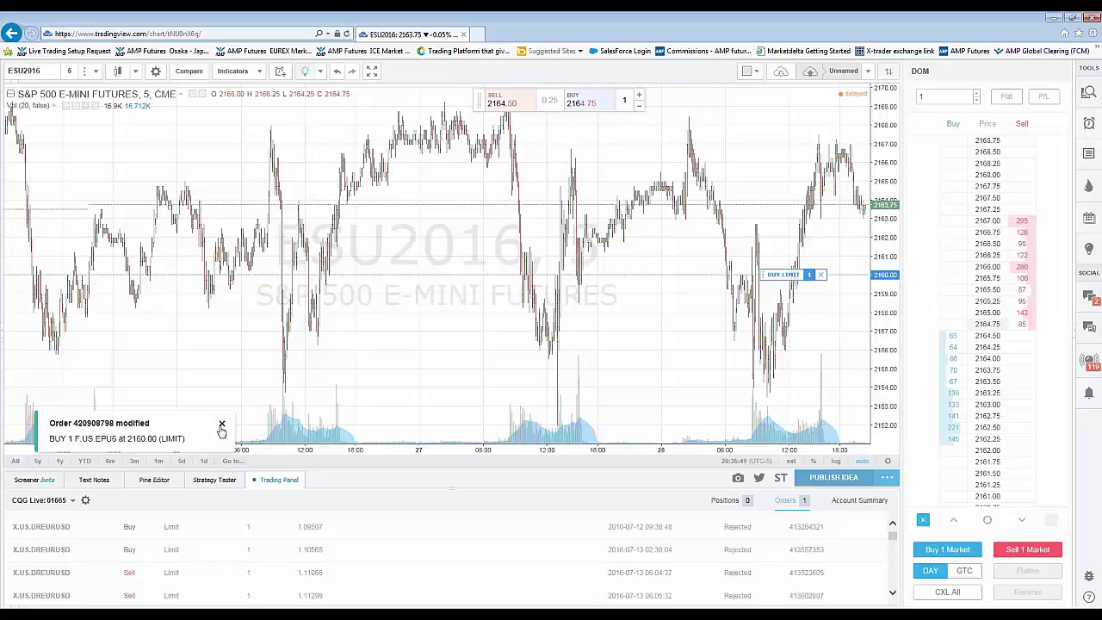
- Cancel the 2160.00 buy limit order from its DOM marker, confirming YES and closing the notifications
{"action": "left_click", "coordinate": [222, 426]}
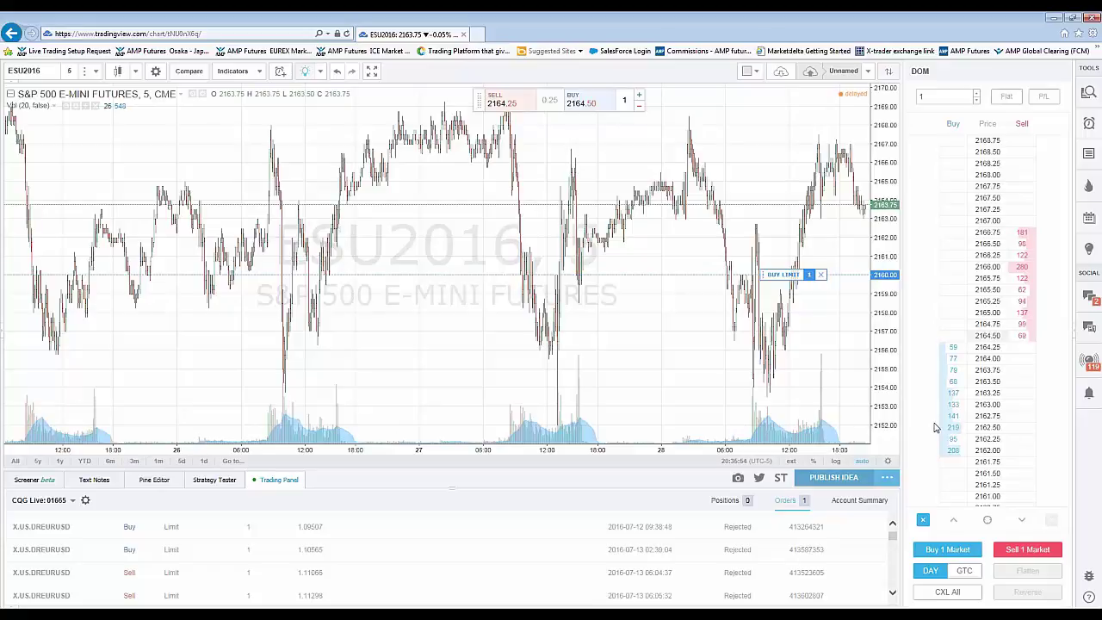
{"action": "scroll", "coordinate": [936, 426], "scroll_direction": "down", "scroll_amount": 3}
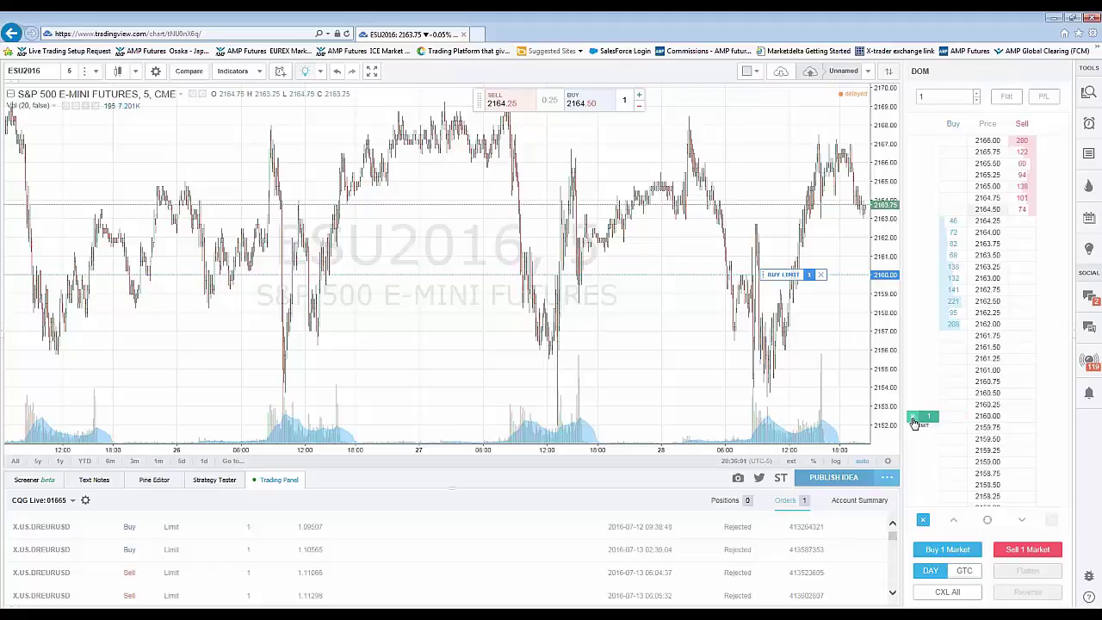
{"action": "left_click", "coordinate": [931, 483]}
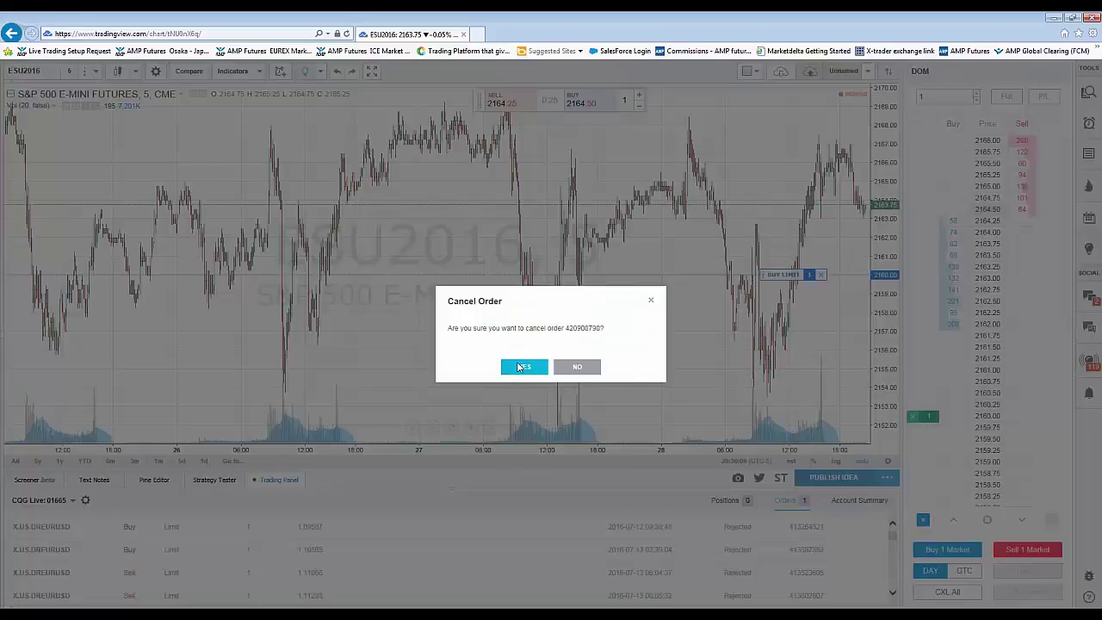
{"action": "left_click", "coordinate": [520, 368]}
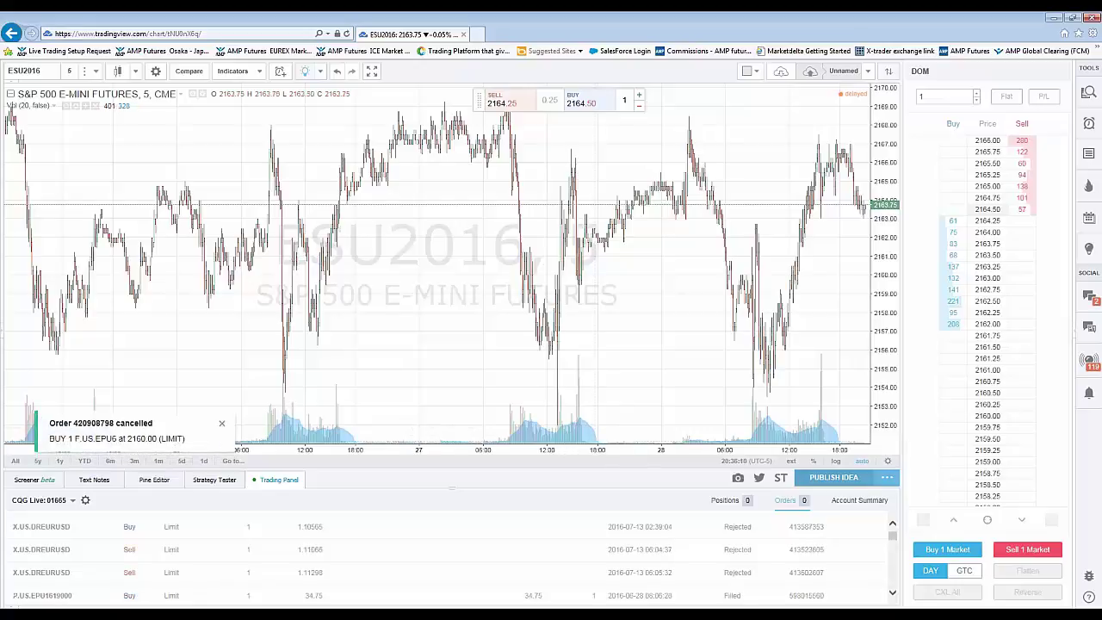
{"action": "left_click", "coordinate": [222, 427]}
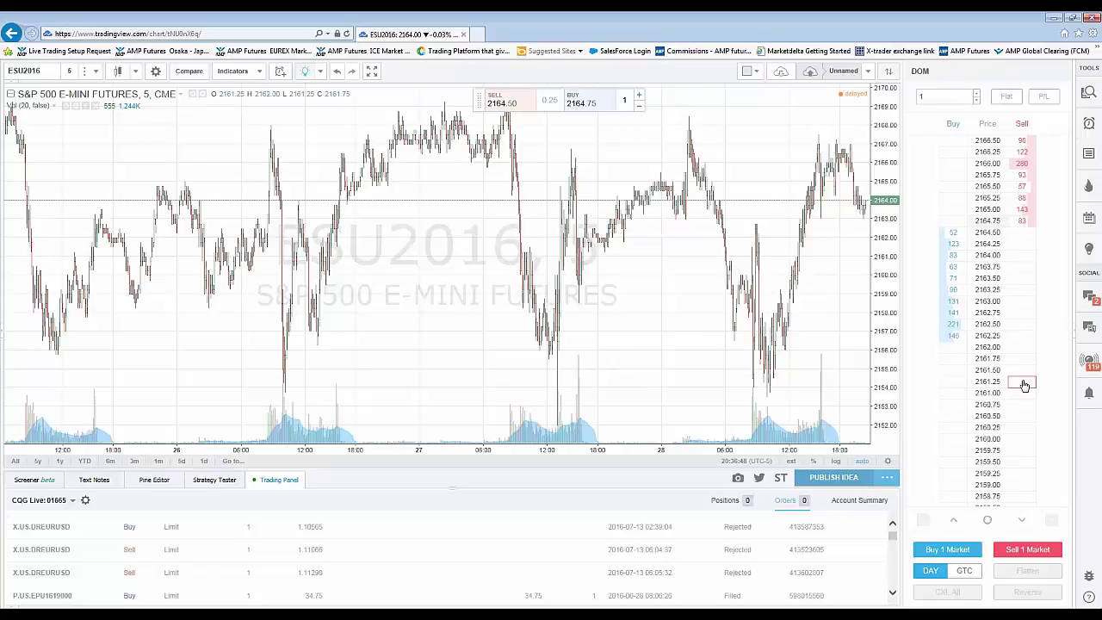
- Submit a DAY sell stop for 1 ESU2016 contract at 2160.00 from the DOM Sell cell
{"action": "left_click", "coordinate": [1023, 440]}
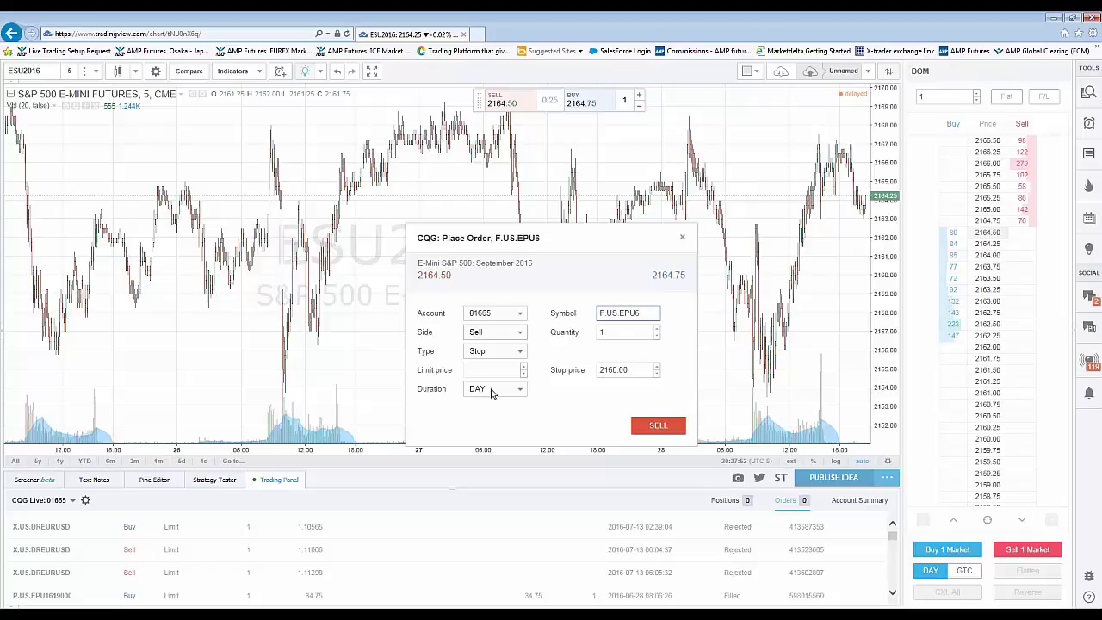
{"action": "left_click", "coordinate": [657, 425]}
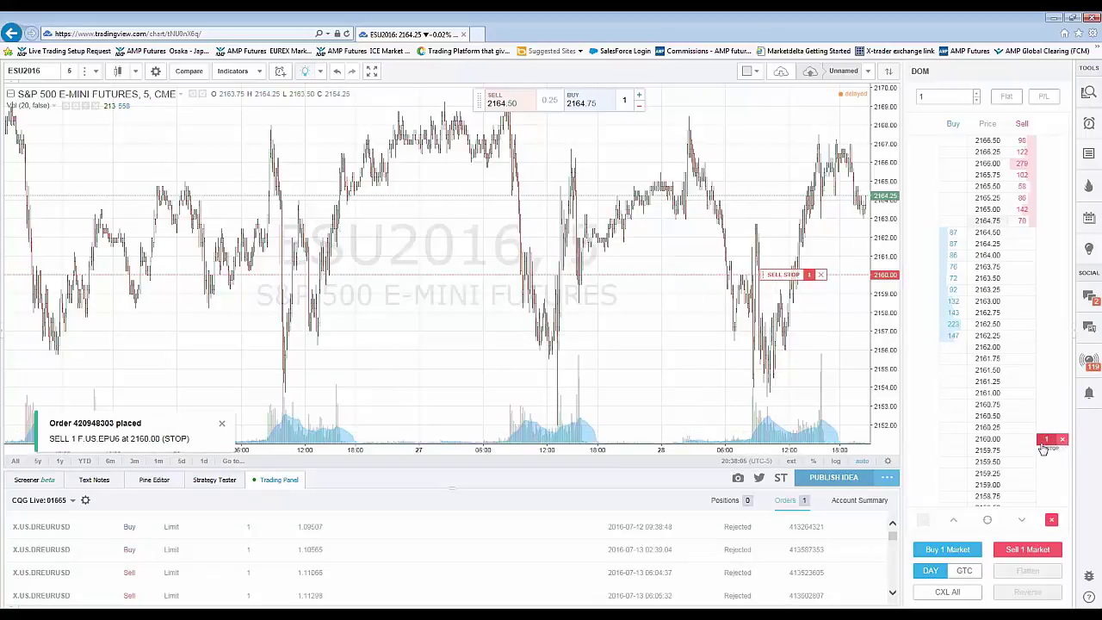
- Drag the sell stop in the DOM from 2160.00 to 2159.00 and confirm MODIFY
{"action": "left_click_drag", "start_coordinate": [1048, 442], "coordinate": [1052, 473]}
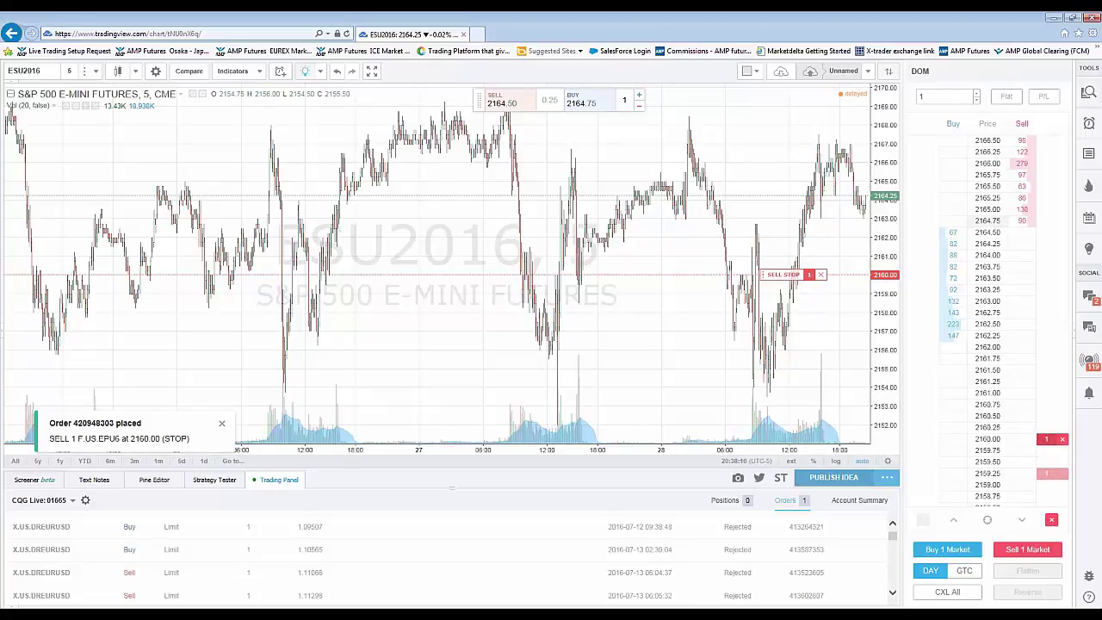
{"action": "left_click_drag", "start_coordinate": [1052, 473], "coordinate": [1048, 481]}
{"action": "left_click_drag", "start_coordinate": [1048, 480], "coordinate": [1051, 485]}
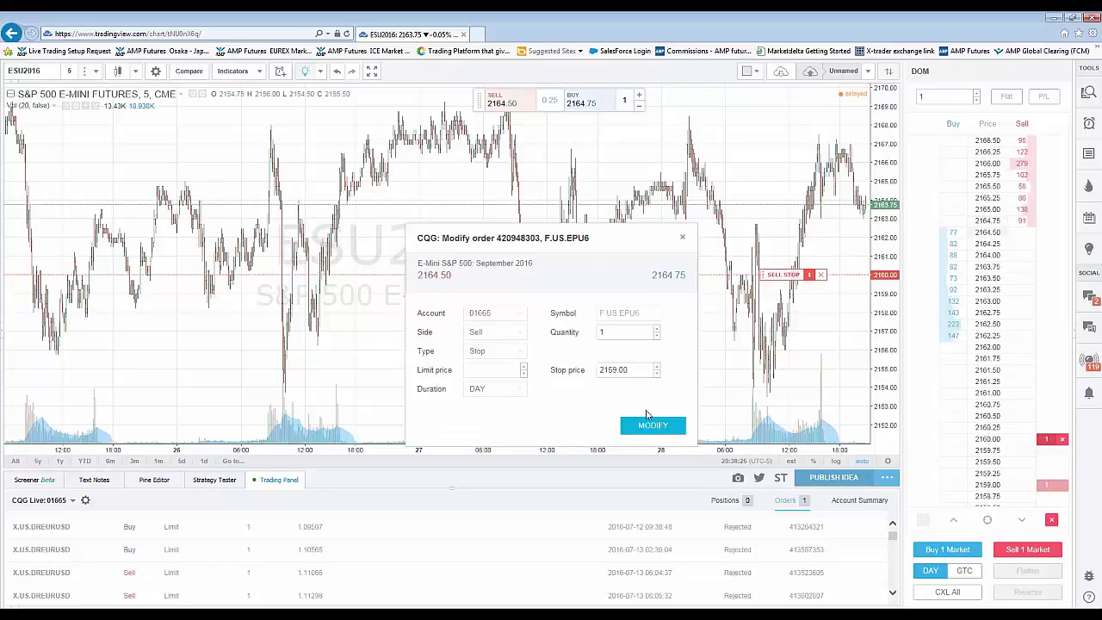
{"action": "left_click", "coordinate": [652, 427]}
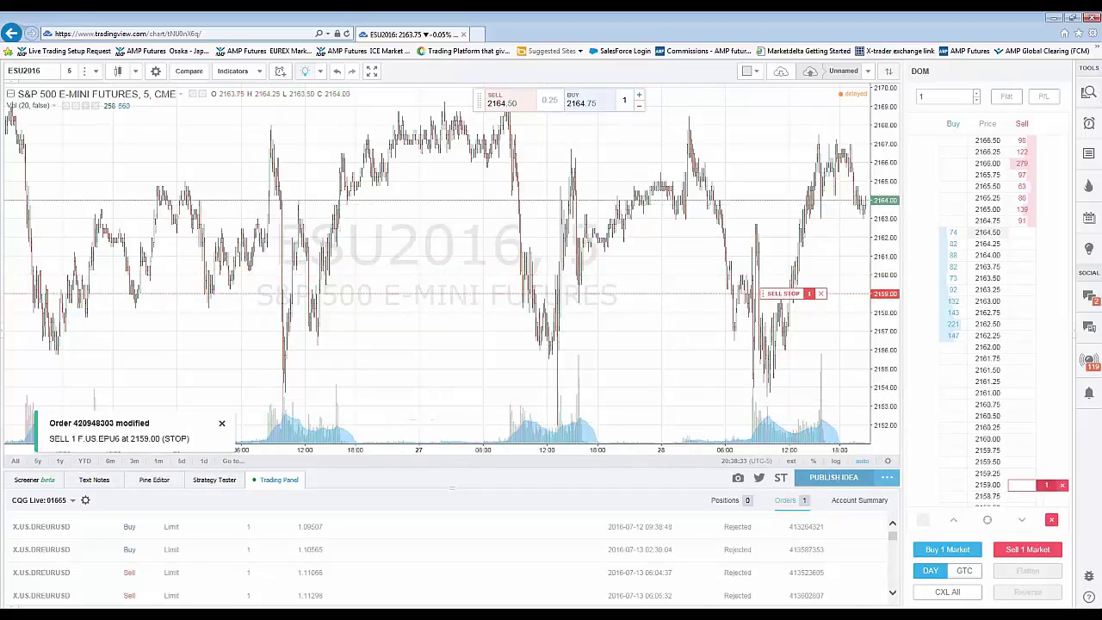
- Close the notification and drag the chart's SELL STOP line from 2159.00 down to 2155.00
{"action": "left_click", "coordinate": [223, 426]}
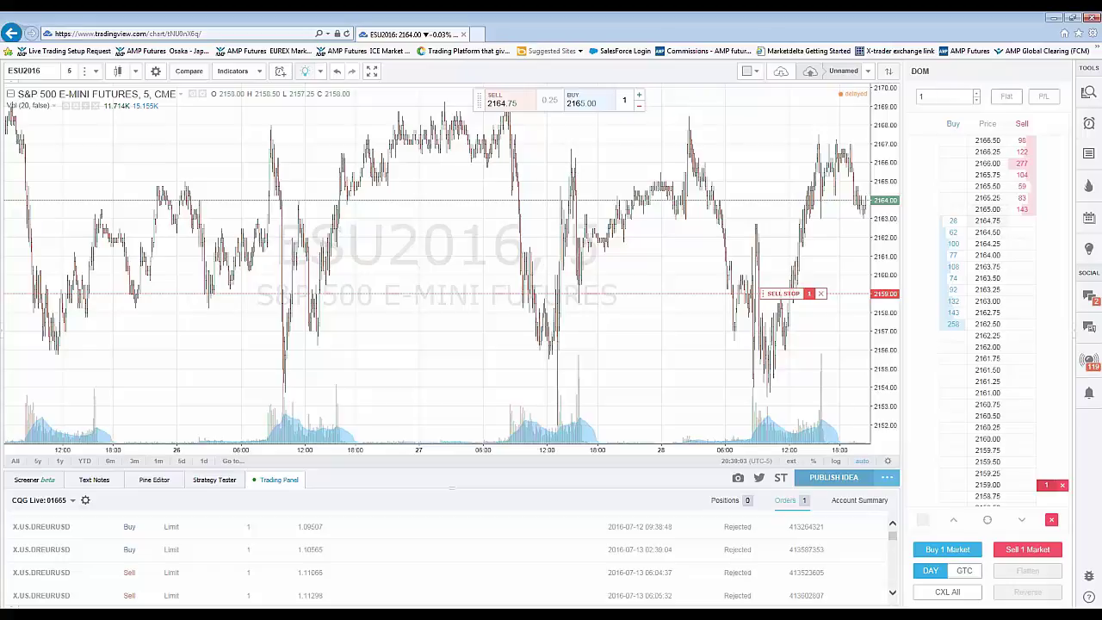
{"action": "left_click_drag", "start_coordinate": [784, 293], "coordinate": [786, 345]}
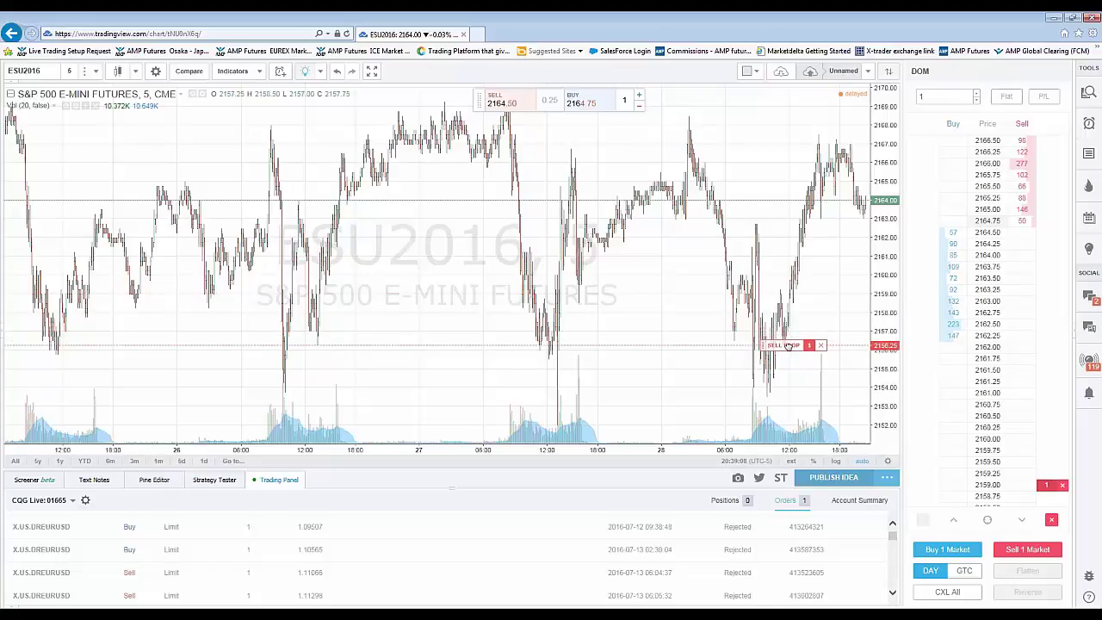
{"action": "left_click_drag", "start_coordinate": [790, 345], "coordinate": [793, 357]}
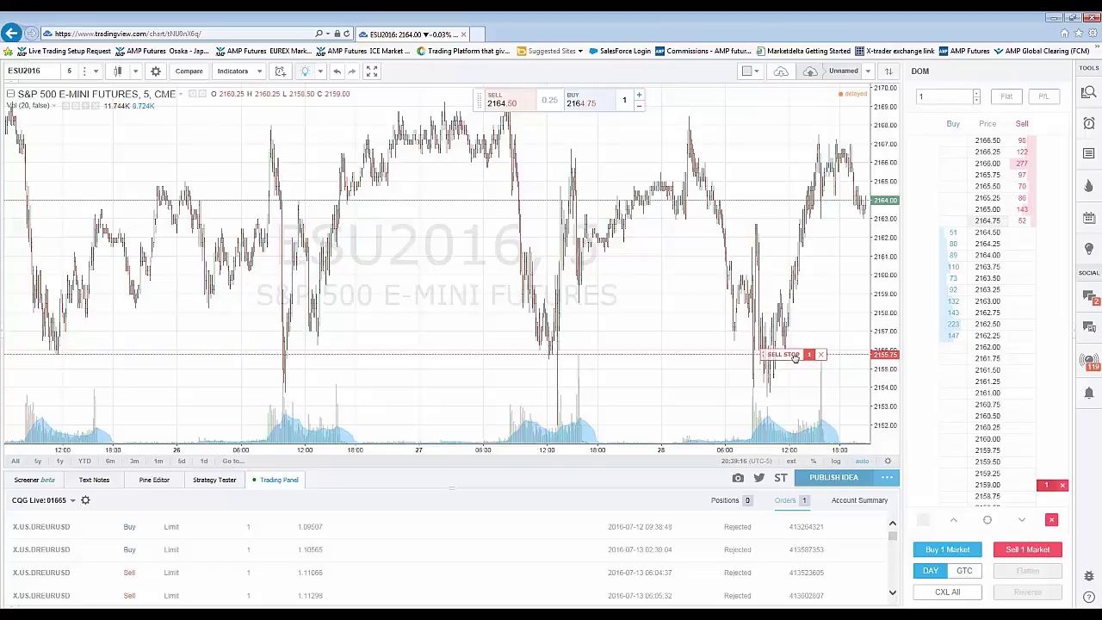
{"action": "left_click_drag", "start_coordinate": [795, 357], "coordinate": [799, 370]}
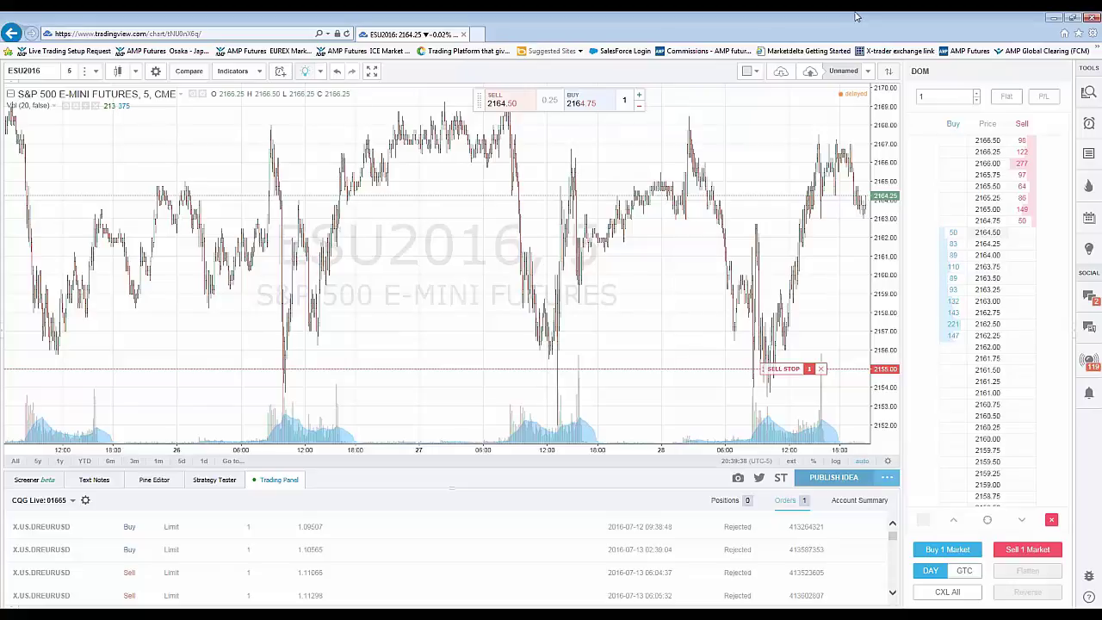
- Cancel the 2155.00 sell stop via the X on its chart label, confirm YES, and close the notice
{"action": "left_click", "coordinate": [822, 370]}
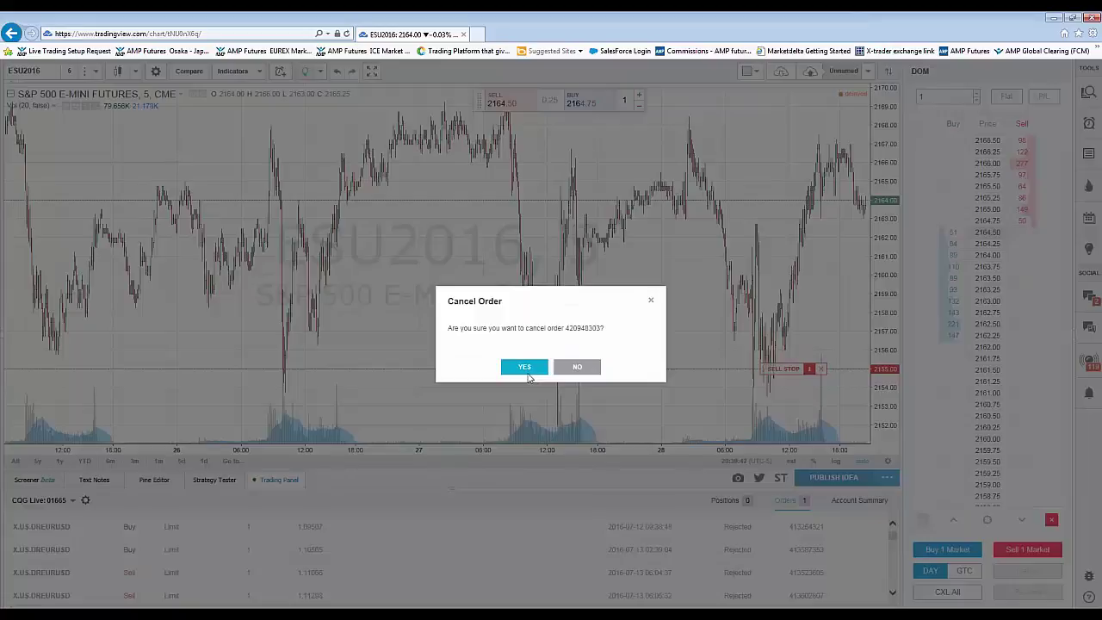
{"action": "left_click", "coordinate": [525, 372]}
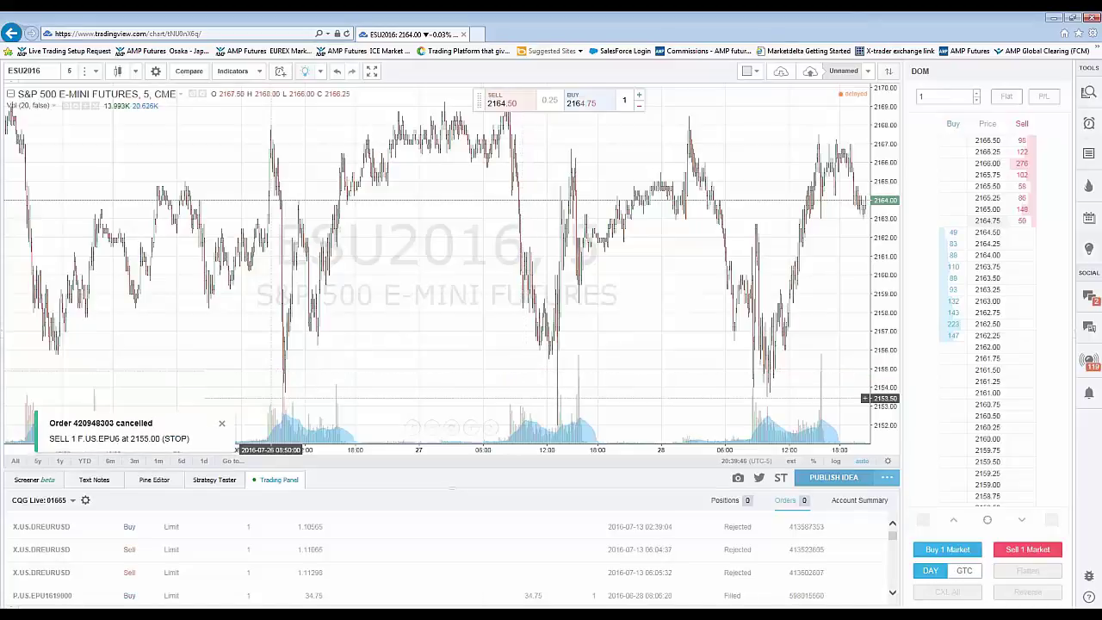
{"action": "left_click", "coordinate": [221, 423]}
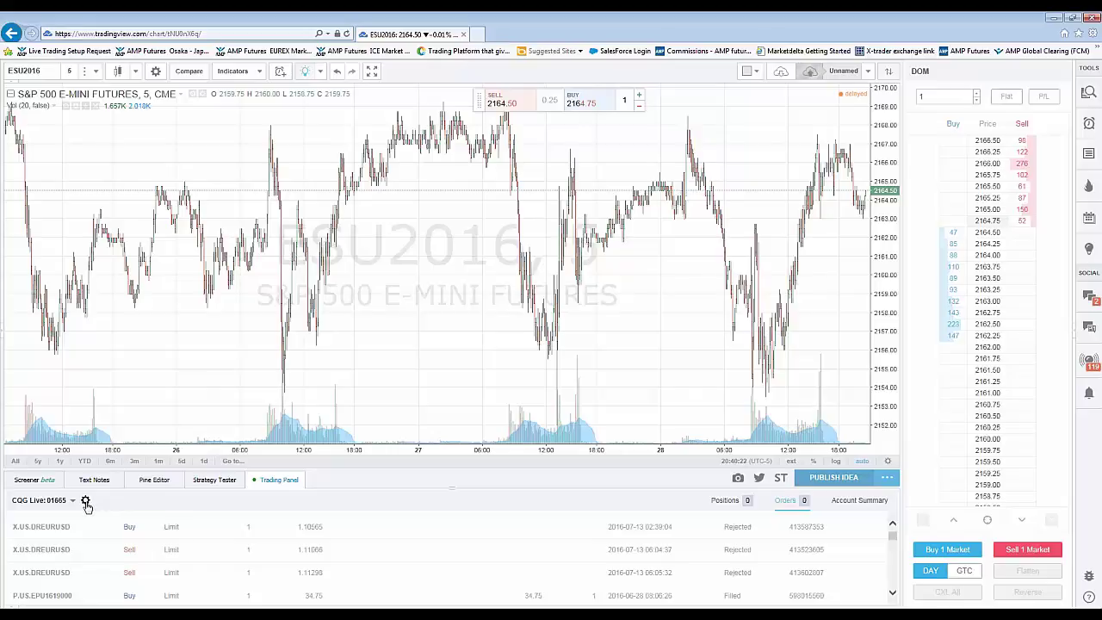
- Review the chart's Trading Properties from the trading panel settings and accept them unchanged
{"action": "left_click", "coordinate": [86, 501]}
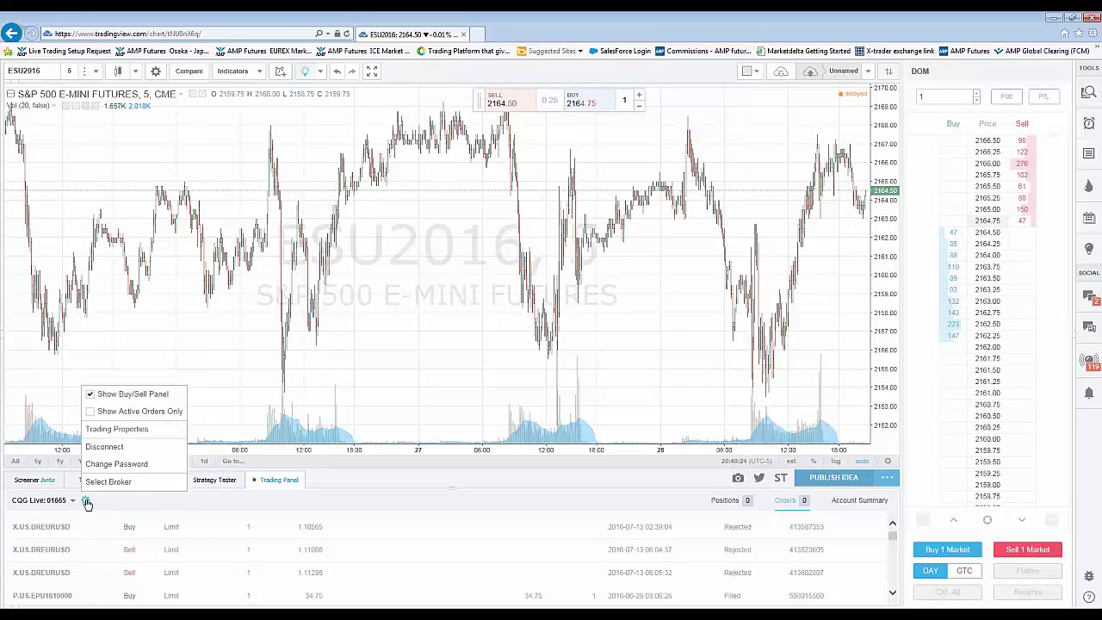
{"action": "left_click", "coordinate": [105, 435]}
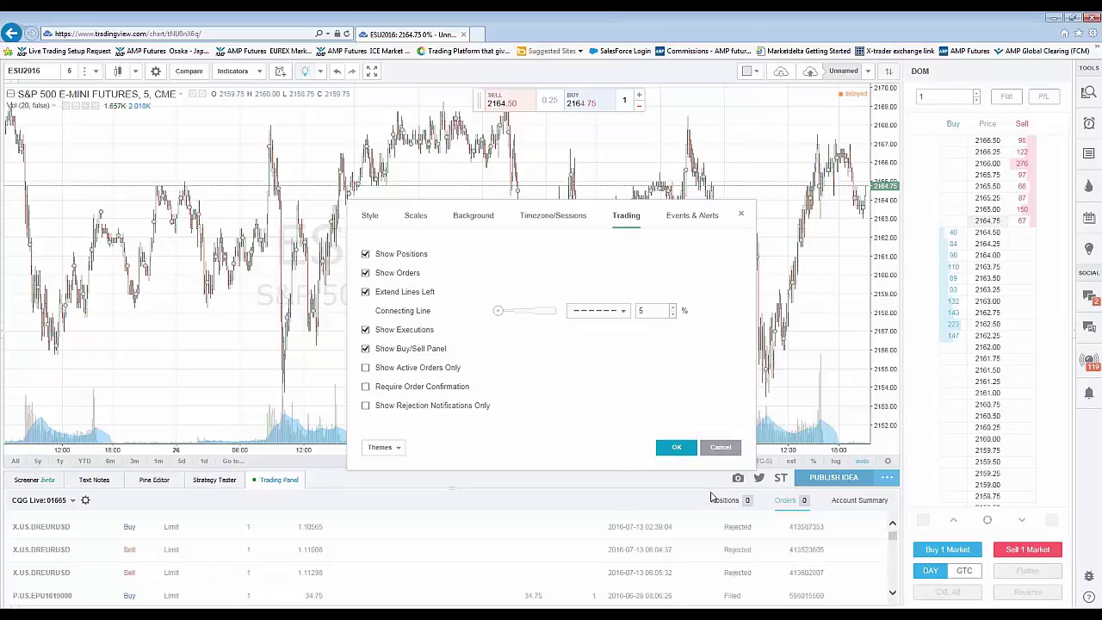
{"action": "left_click", "coordinate": [677, 447]}
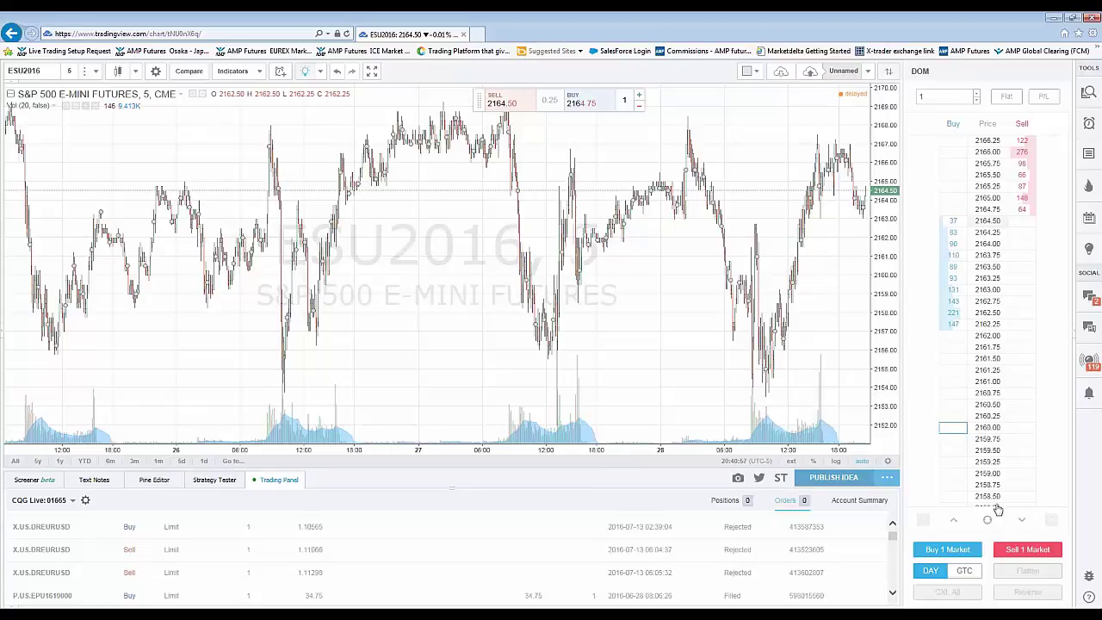
- Lower the 1-contract ESU2016 buy limit on the DOM ladder from 2160.00 to 2159.25
{"action": "scroll", "coordinate": [447, 560], "scroll_direction": "up", "scroll_amount": 1}
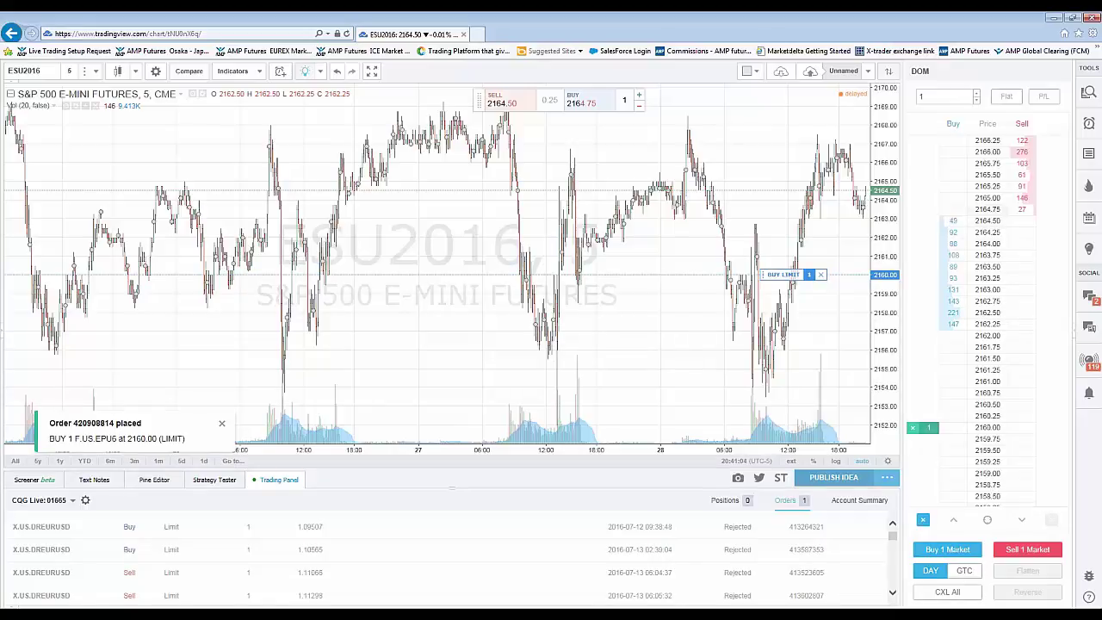
{"action": "left_click_drag", "start_coordinate": [926, 432], "coordinate": [939, 466]}
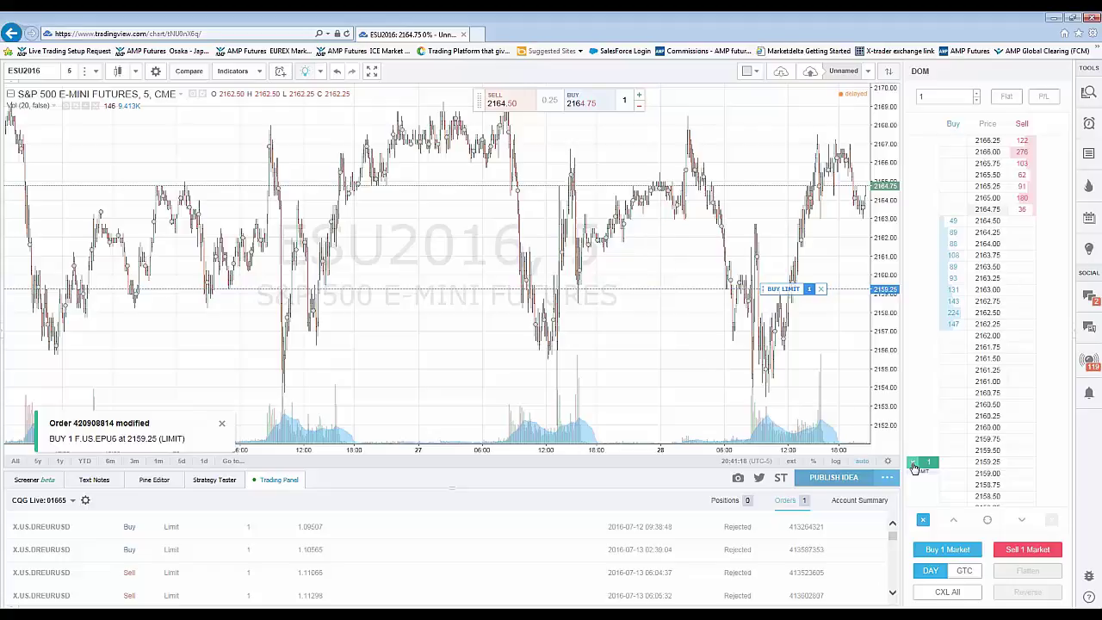
{"action": "left_click", "coordinate": [915, 465]}
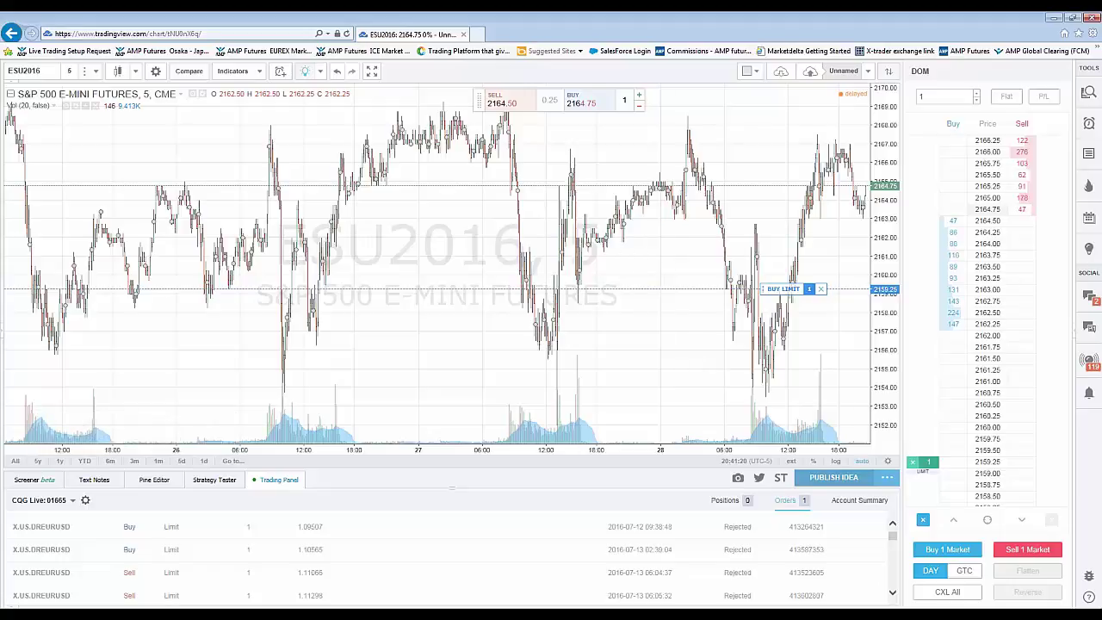